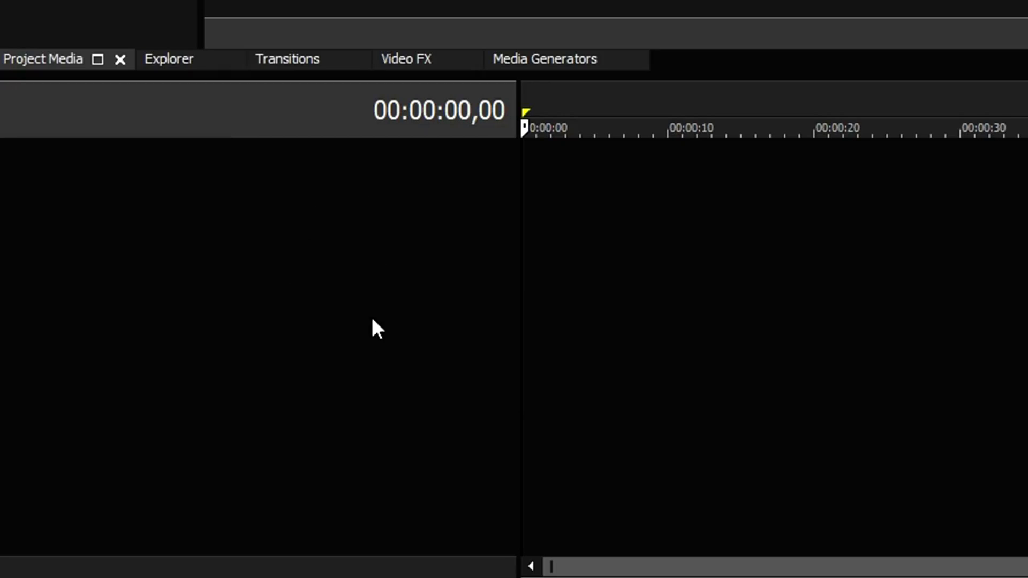
- Insert an audio track and a video track into the empty project timeline
right_click(262, 226)
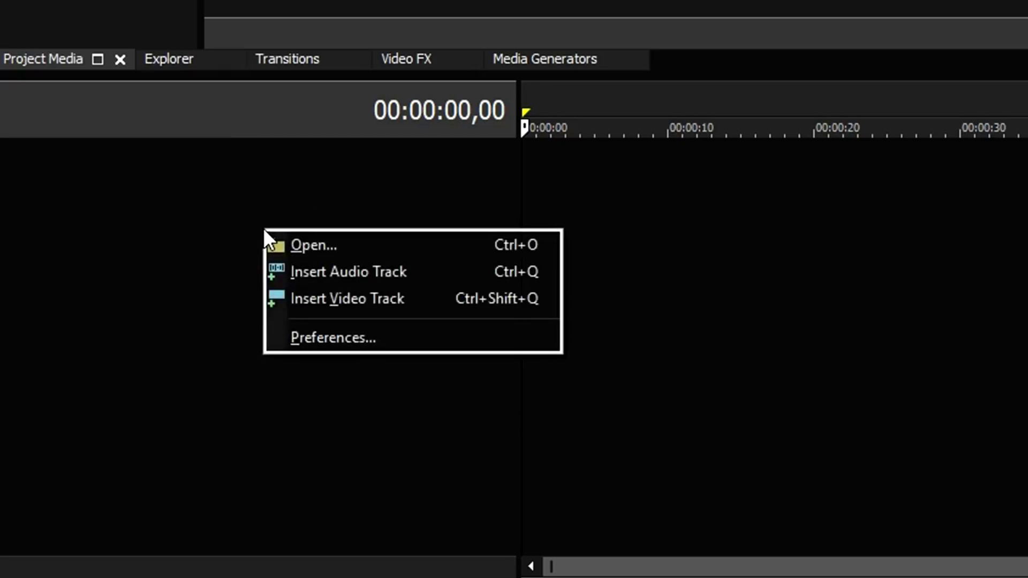
left_click(435, 282)
right_click(303, 260)
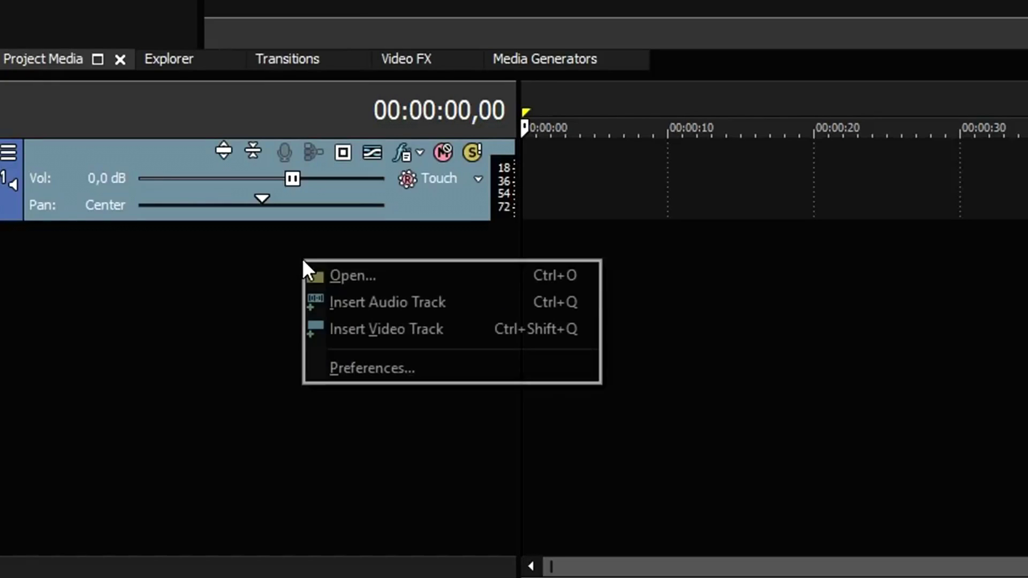
left_click(409, 334)
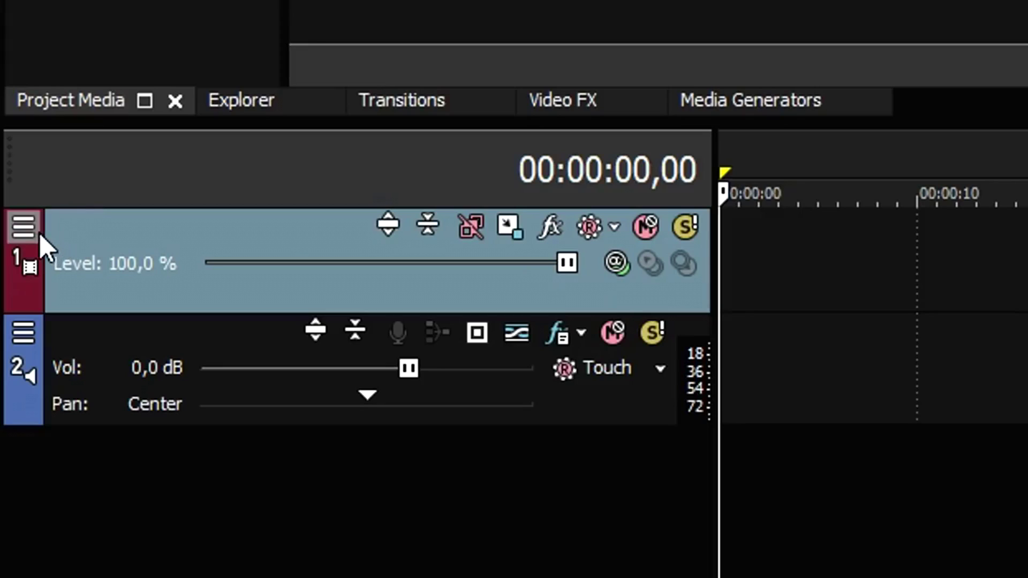
- Review the visible button sets of the video and audio track headers, keeping every control enabled
left_click(31, 232)
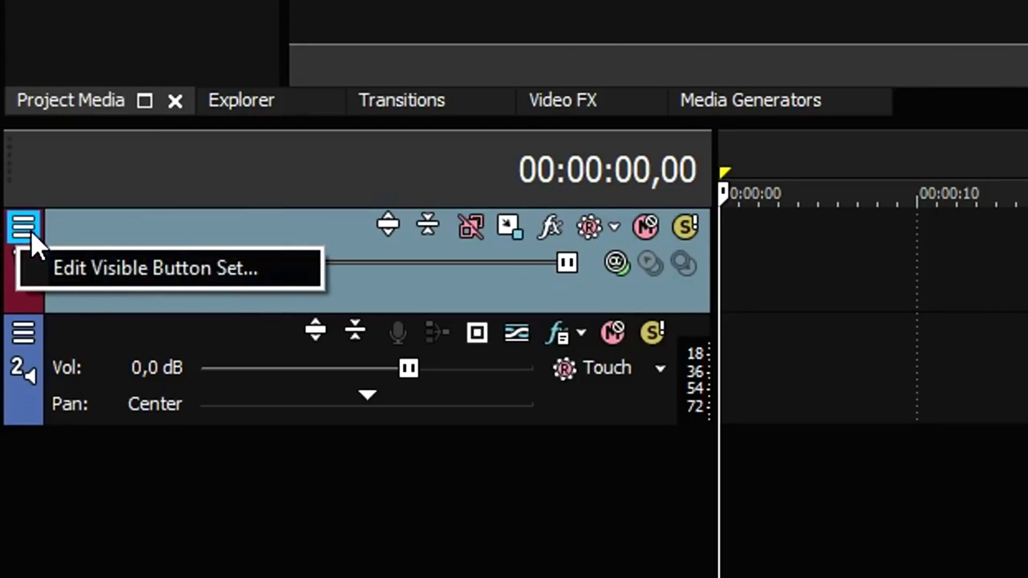
left_click(36, 377)
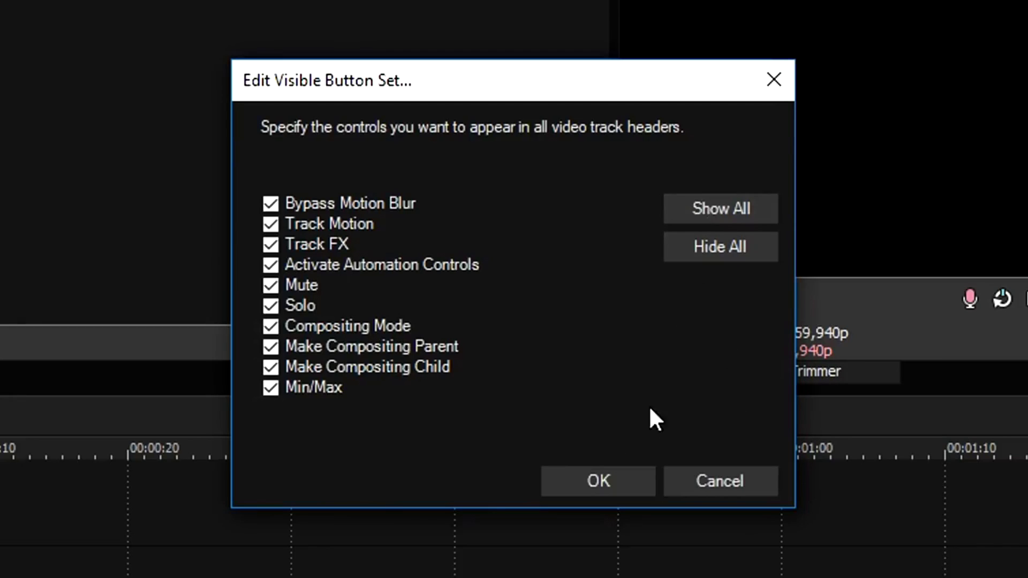
left_click(598, 481)
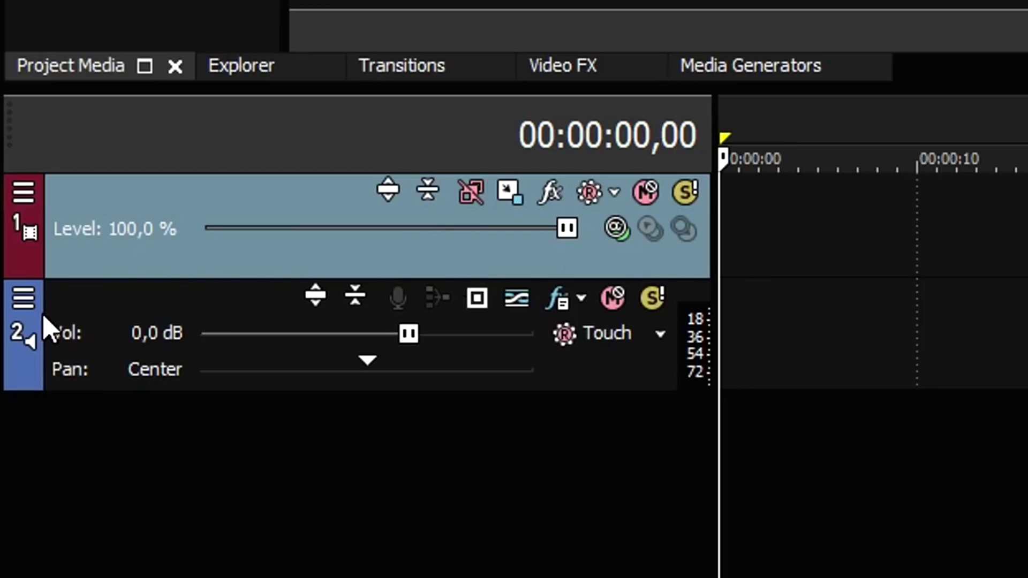
left_click(25, 298)
left_click(116, 332)
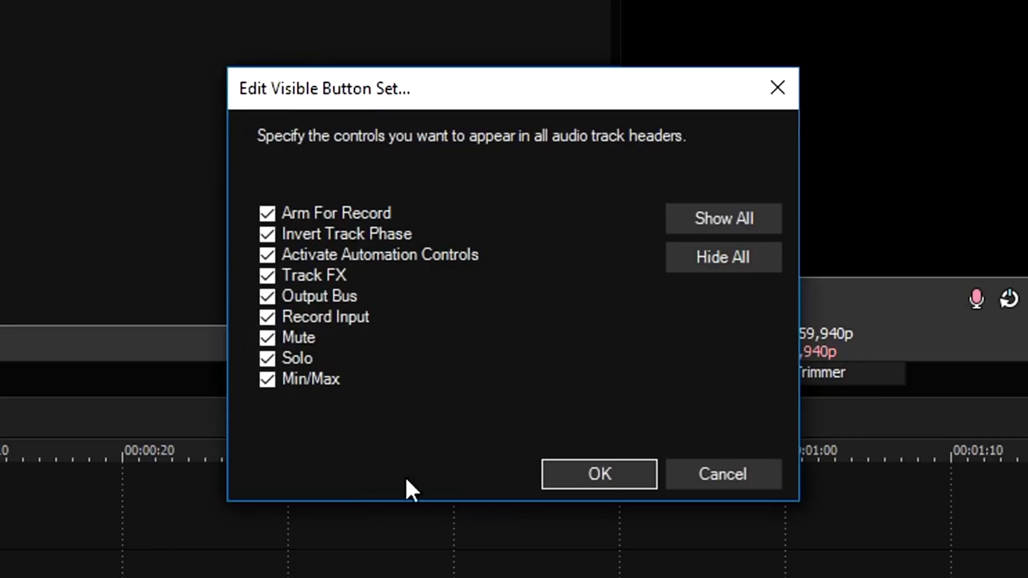
left_click(583, 482)
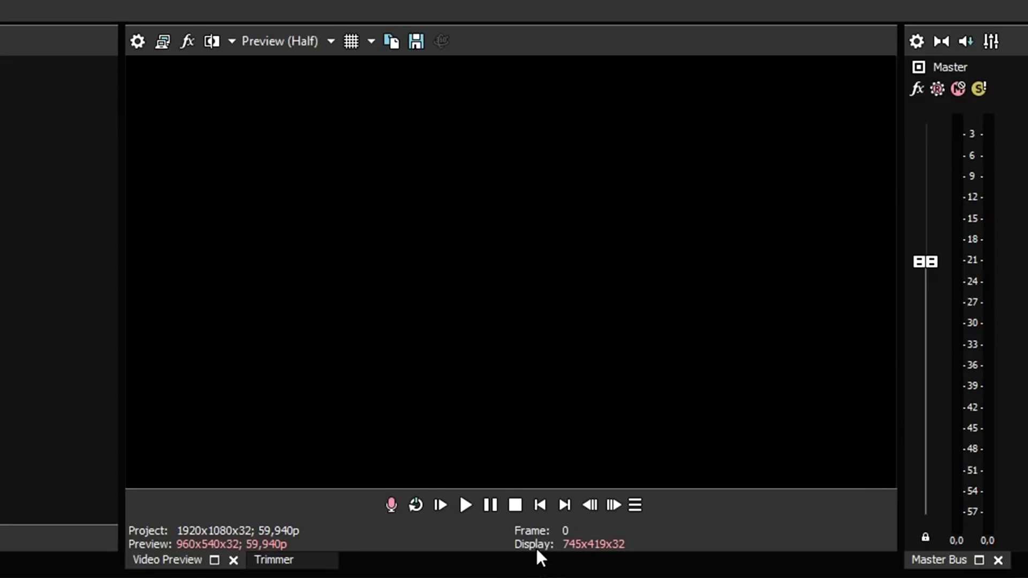
- Review the visible button set of the Video Preview window, keeping every button enabled
left_click(637, 509)
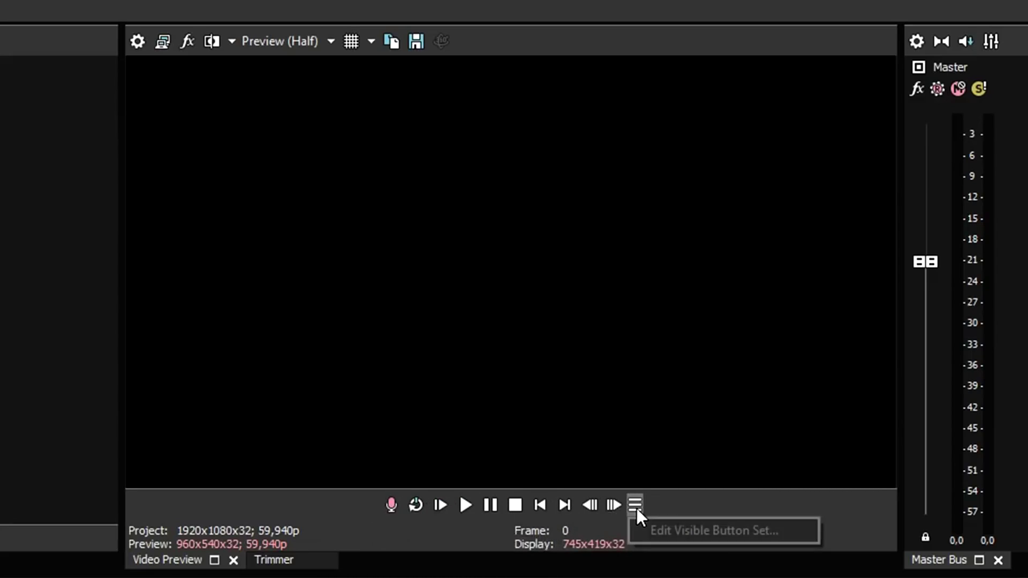
left_click(654, 524)
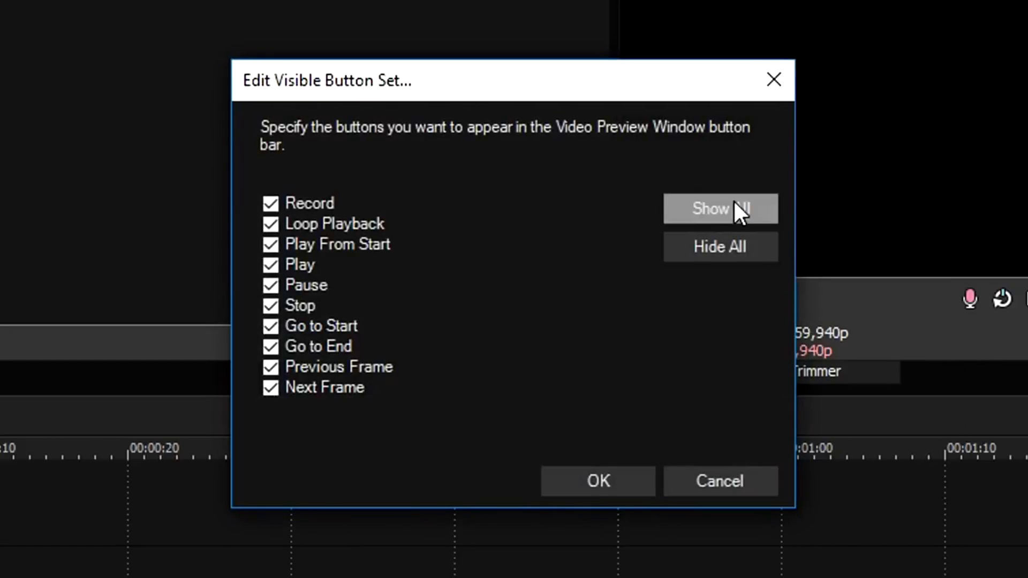
left_click(615, 485)
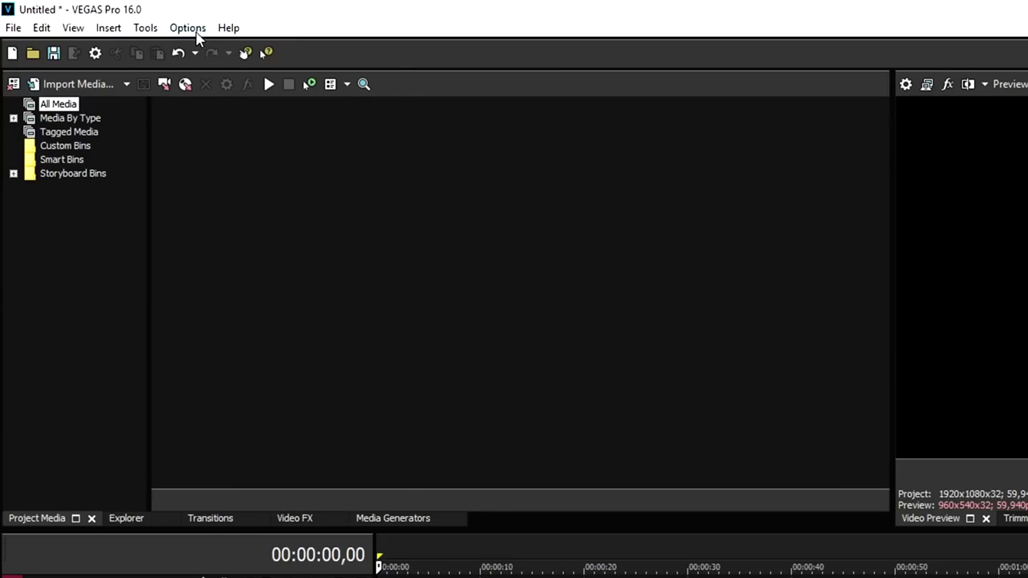
- Apply the Light interface type in the display preferences and set it back to Dark
left_click(198, 32)
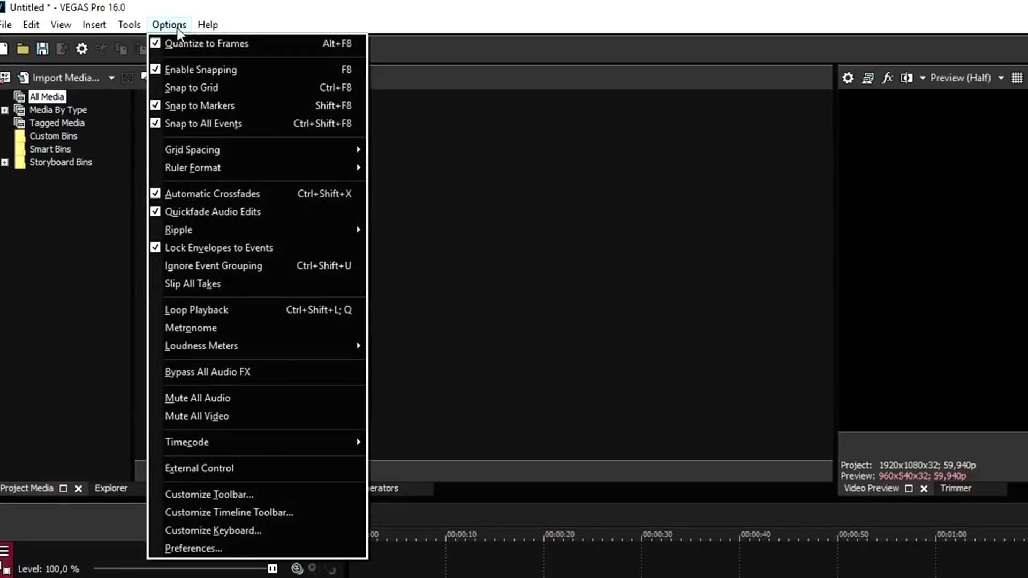
left_click(285, 548)
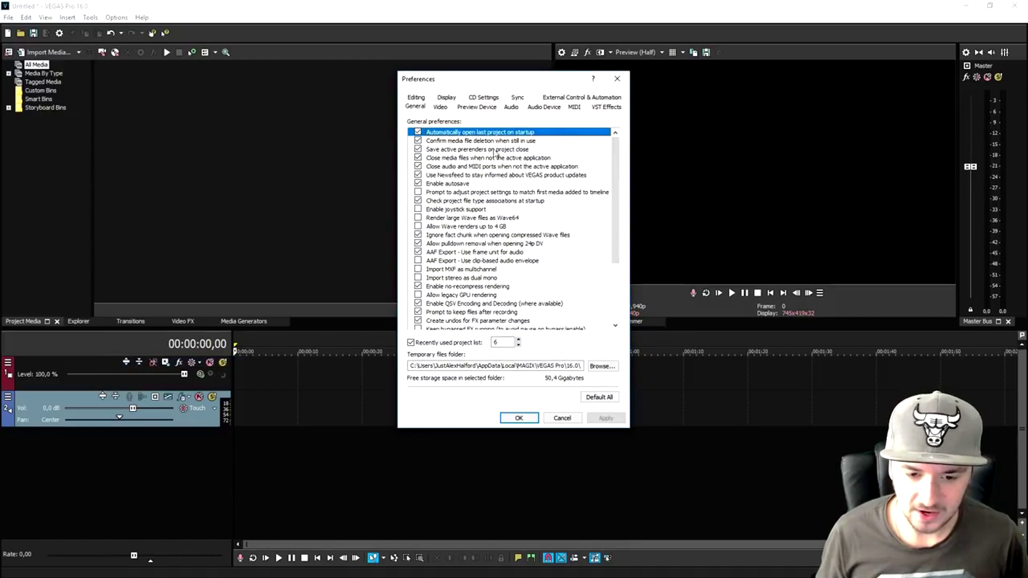
left_click(431, 103)
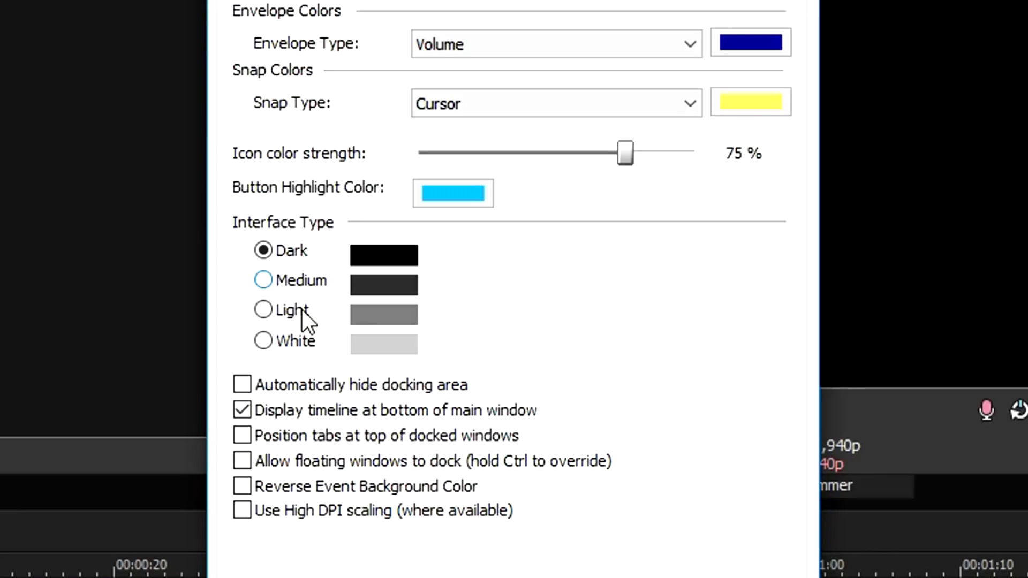
left_click(432, 256)
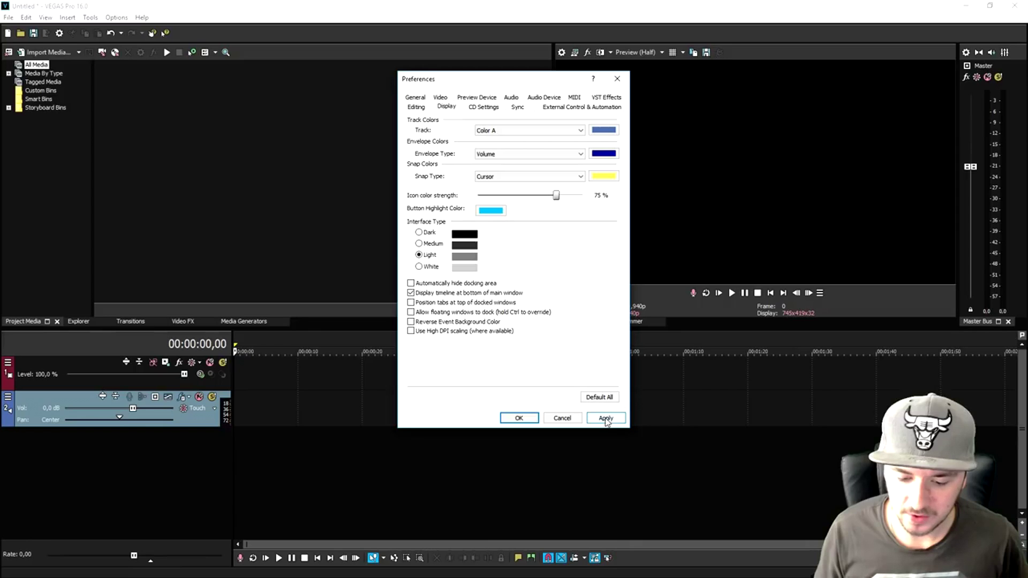
left_click(611, 418)
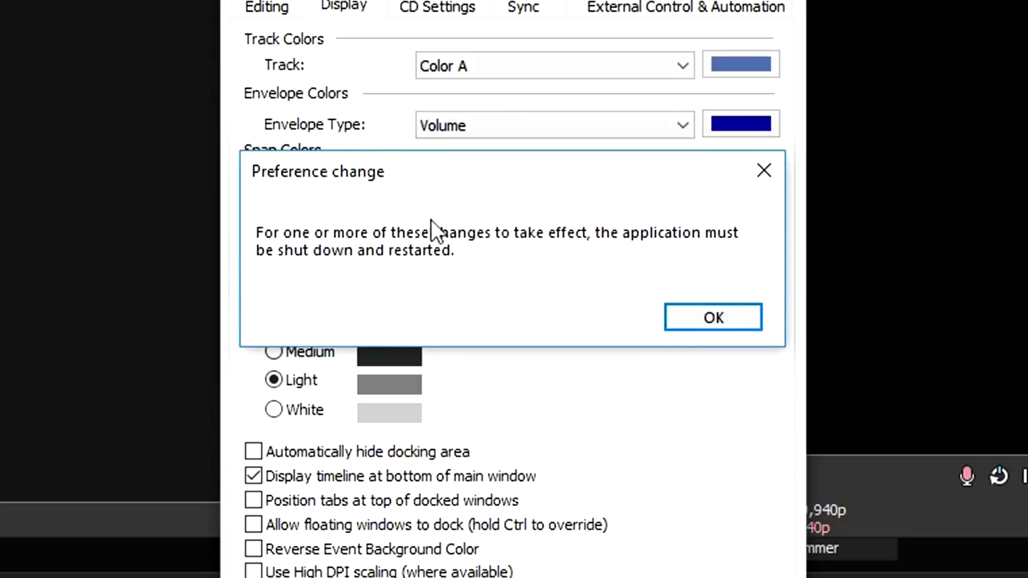
left_click(763, 171)
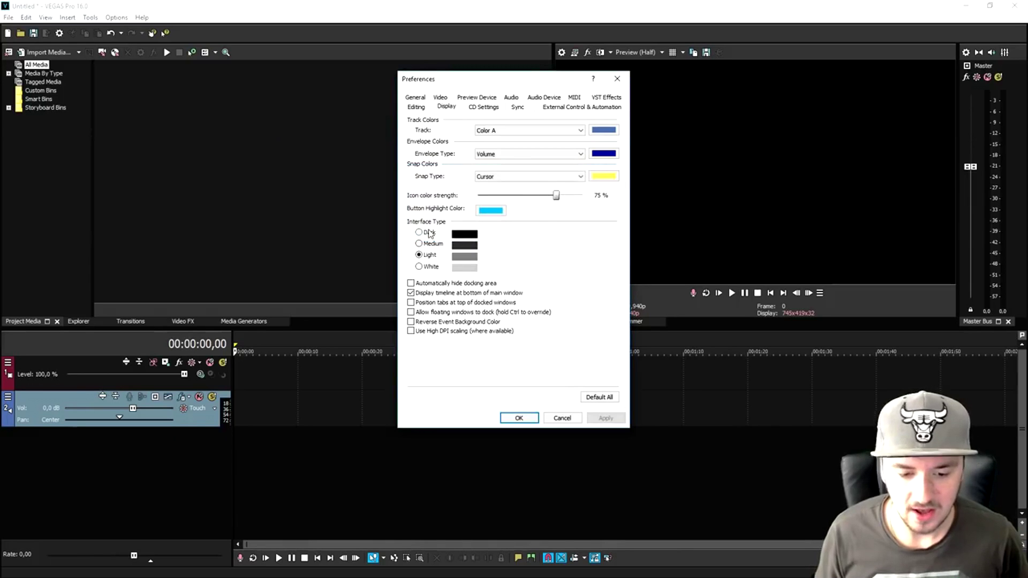
left_click(430, 233)
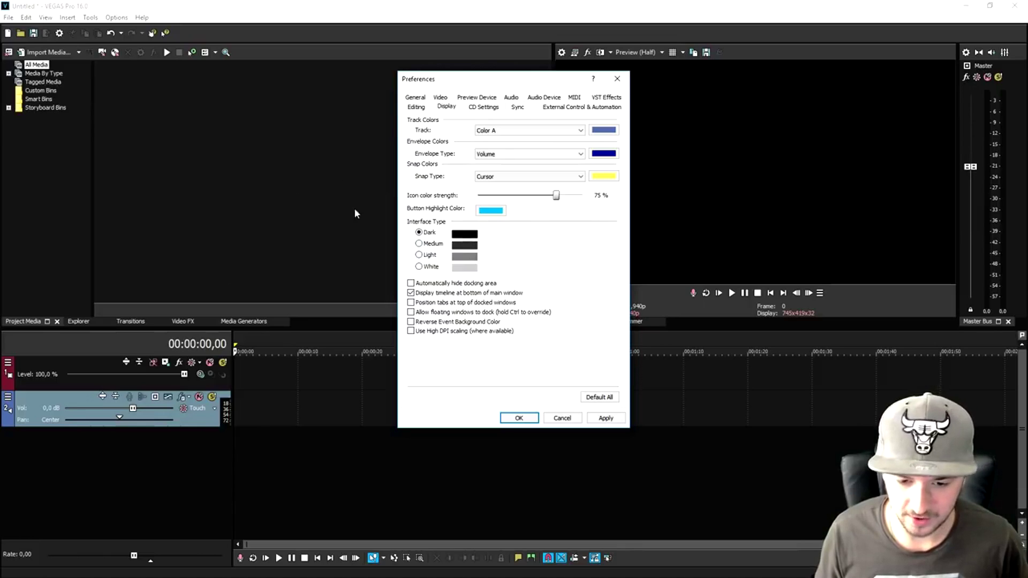
left_click(519, 418)
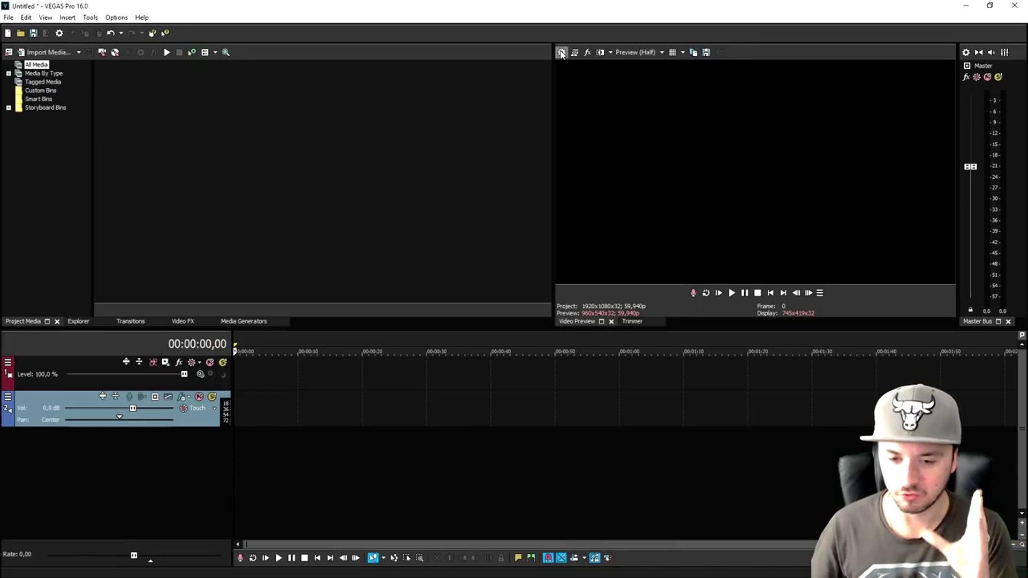
- Open the project's video properties and view the available project templates
left_click(562, 53)
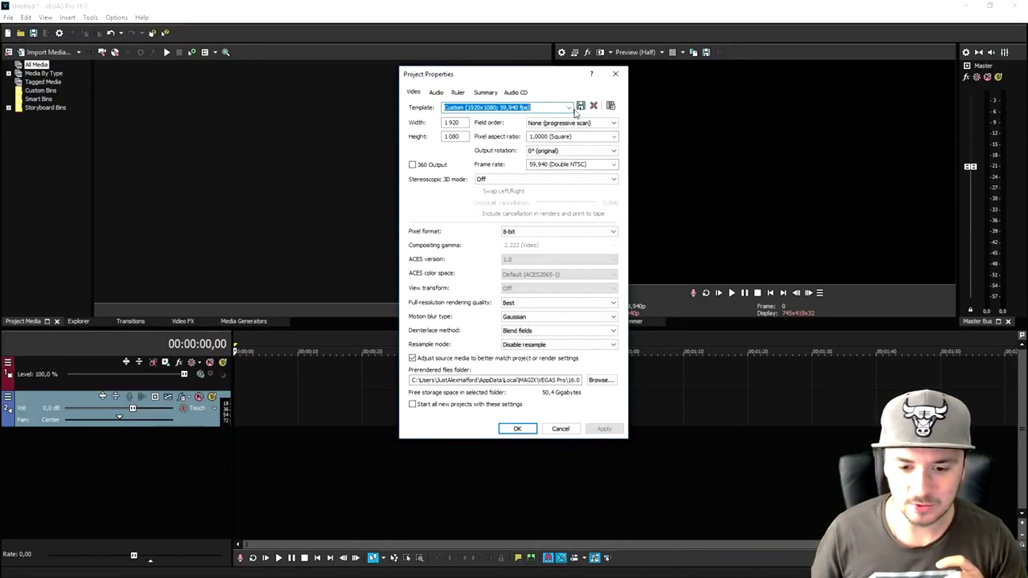
left_click(570, 109)
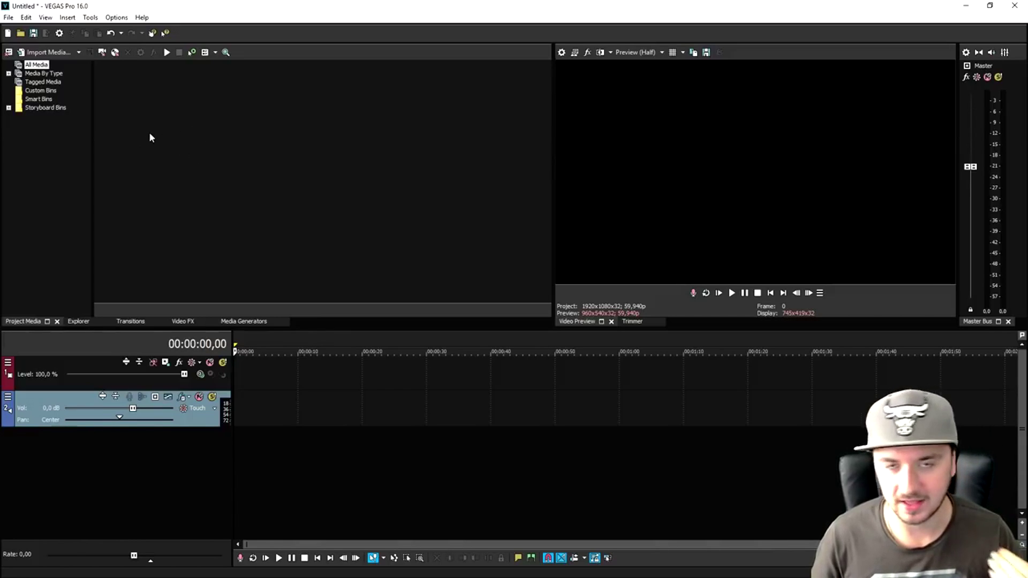
- Look through the file Explorer and the transitions, viewing the Dissolve and Page Peel presets
left_click(75, 323)
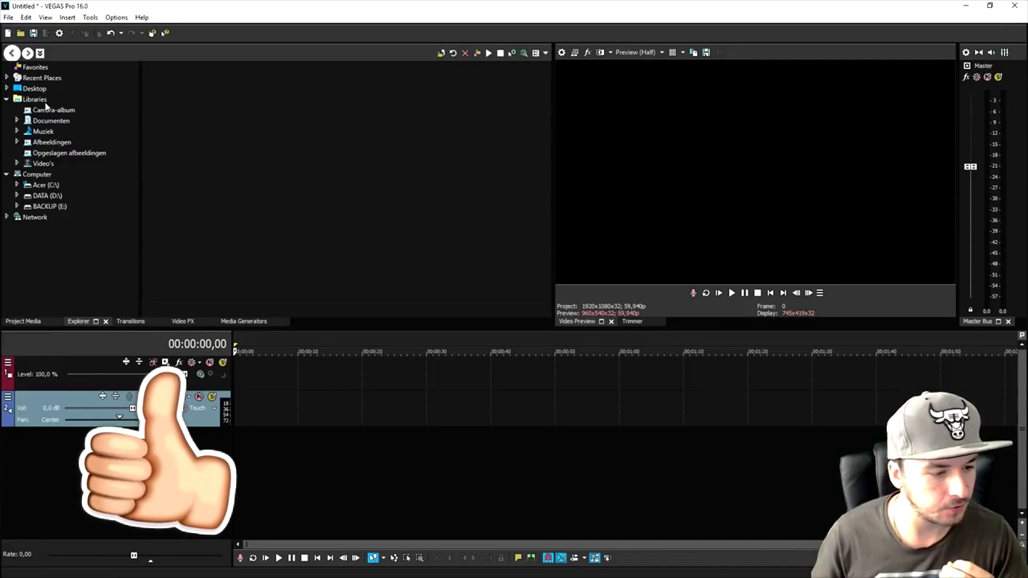
left_click(130, 321)
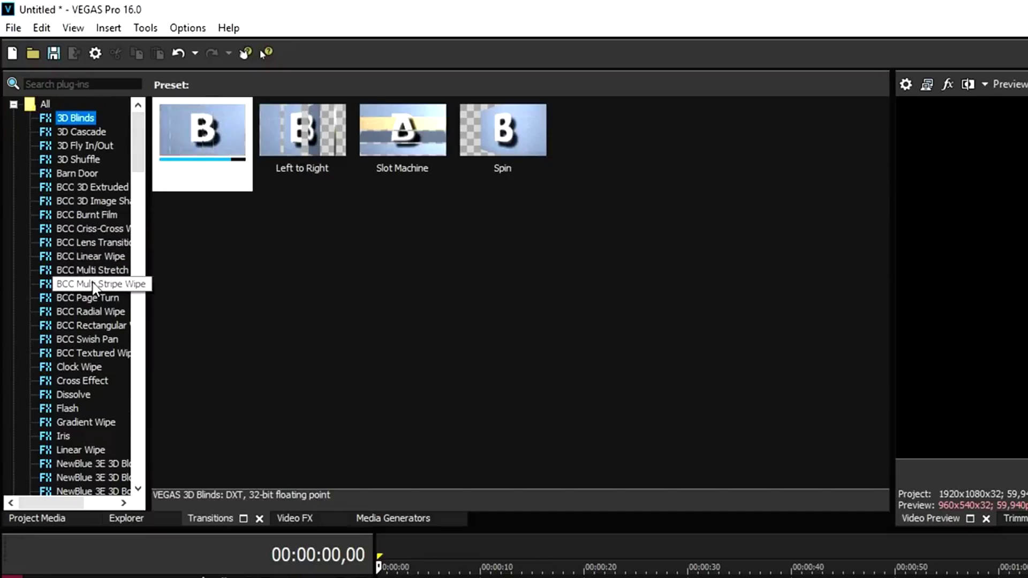
scroll(92, 283, "down", 7)
left_click(63, 145)
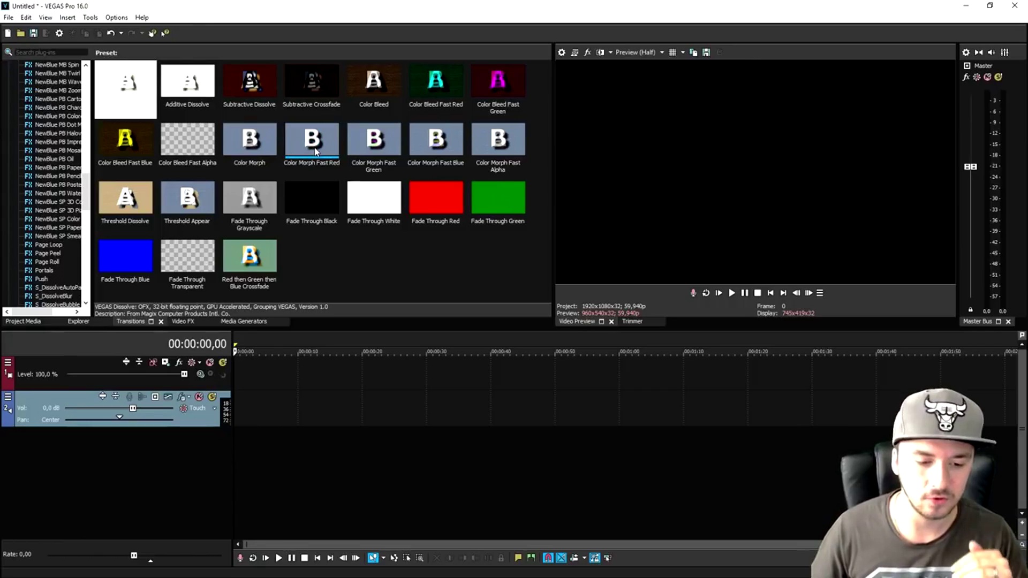
left_click(47, 253)
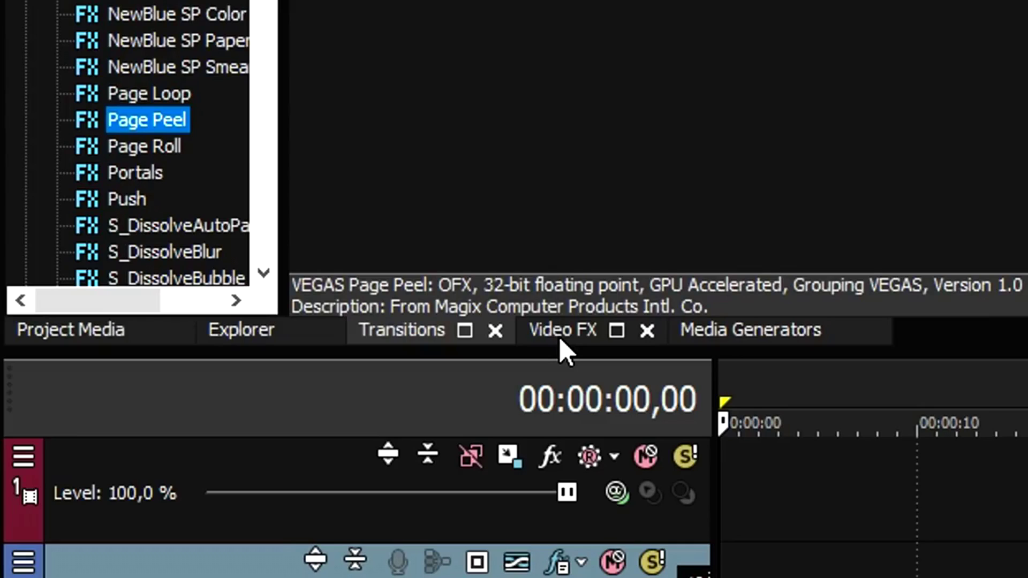
- Browse the list of available Video FX plug-ins
left_click(182, 323)
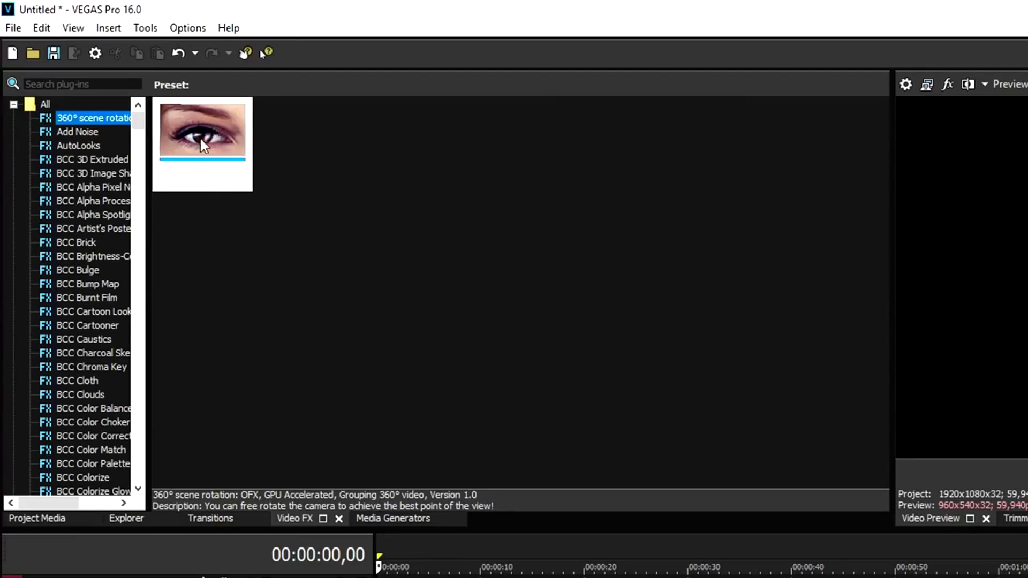
scroll(96, 282, "down", 20)
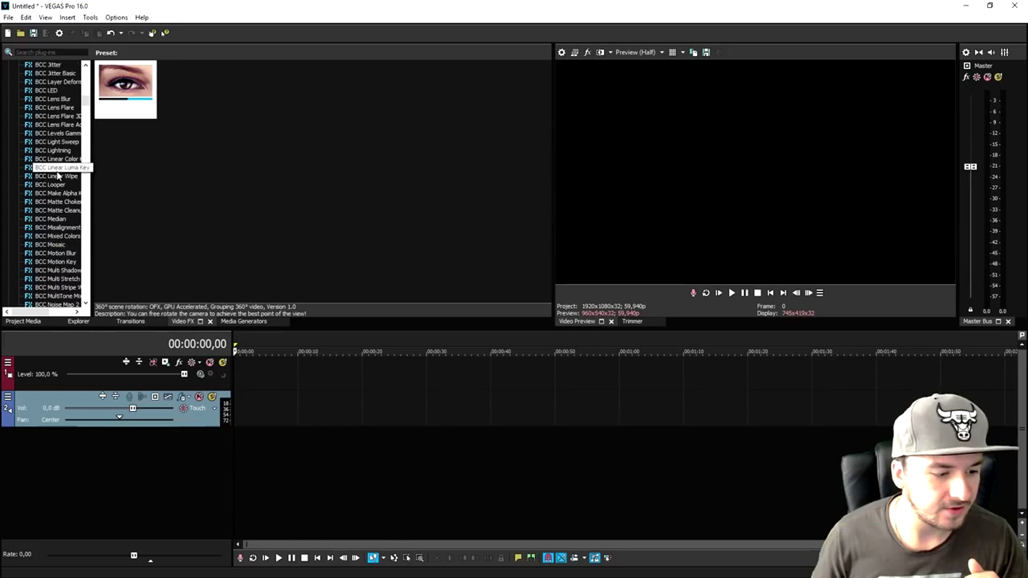
scroll(56, 170, "down", 15)
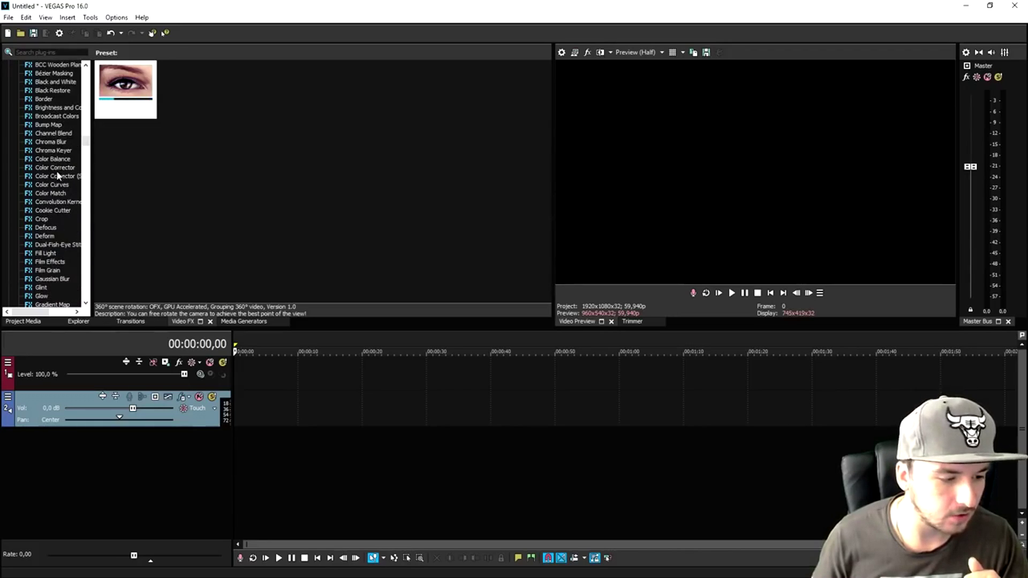
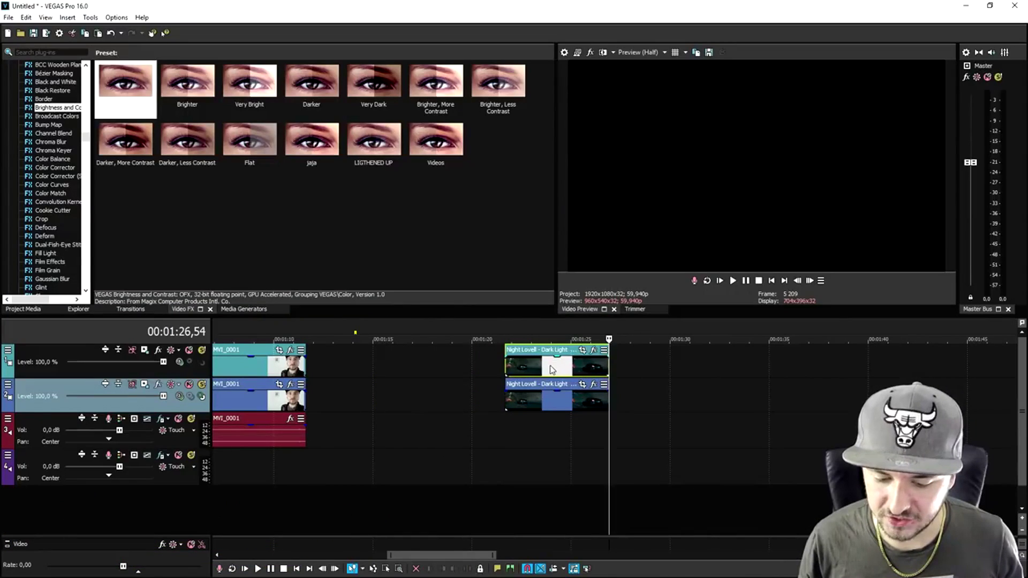
- Select the lower Night Lovell clip and place the timeline cursor at 00:01:23,57
scroll(559, 370, "up", 2)
left_click(609, 399)
left_click_drag(581, 390, 585, 493)
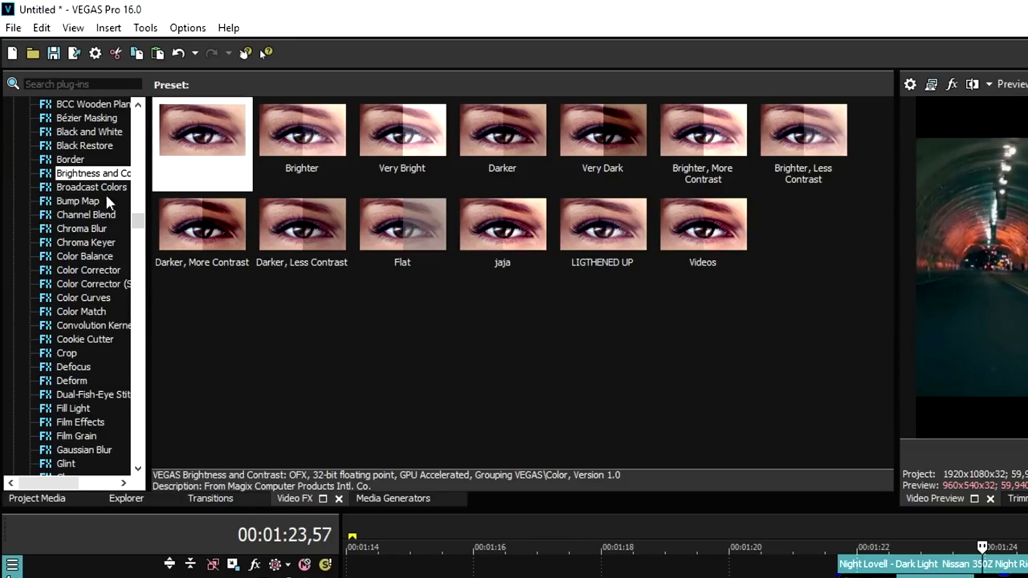
- Apply the Bézier Masking Circle preset to the upper Night Lovell clip and shrink the mask around the car's left taillight
scroll(107, 201, "up", 2)
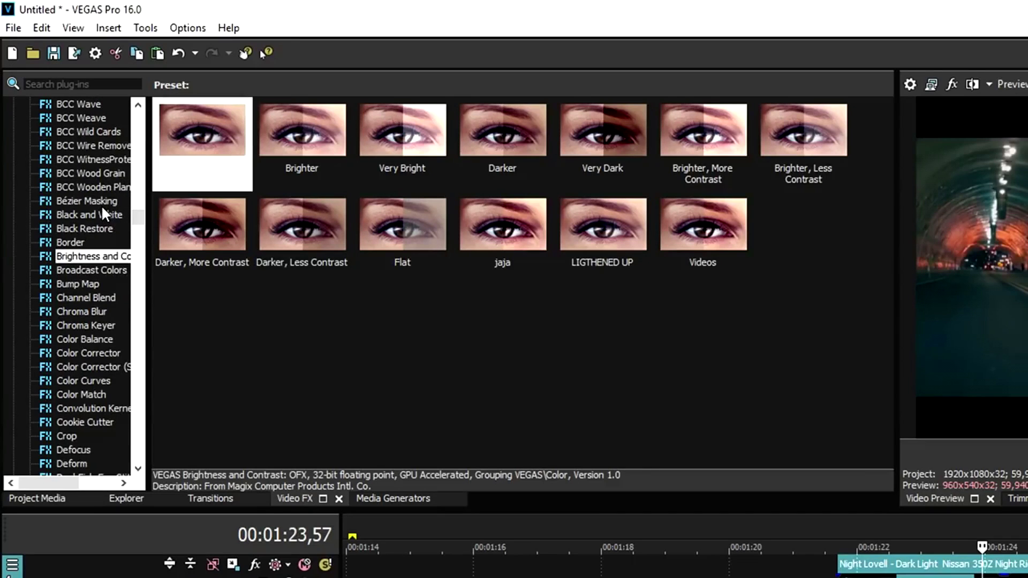
left_click(100, 199)
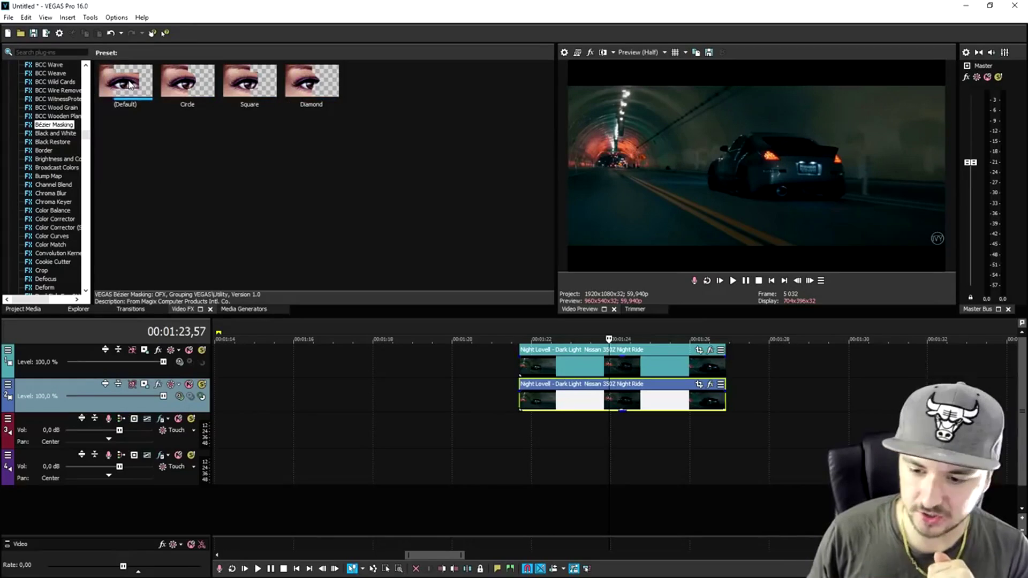
left_click_drag(188, 81, 649, 346)
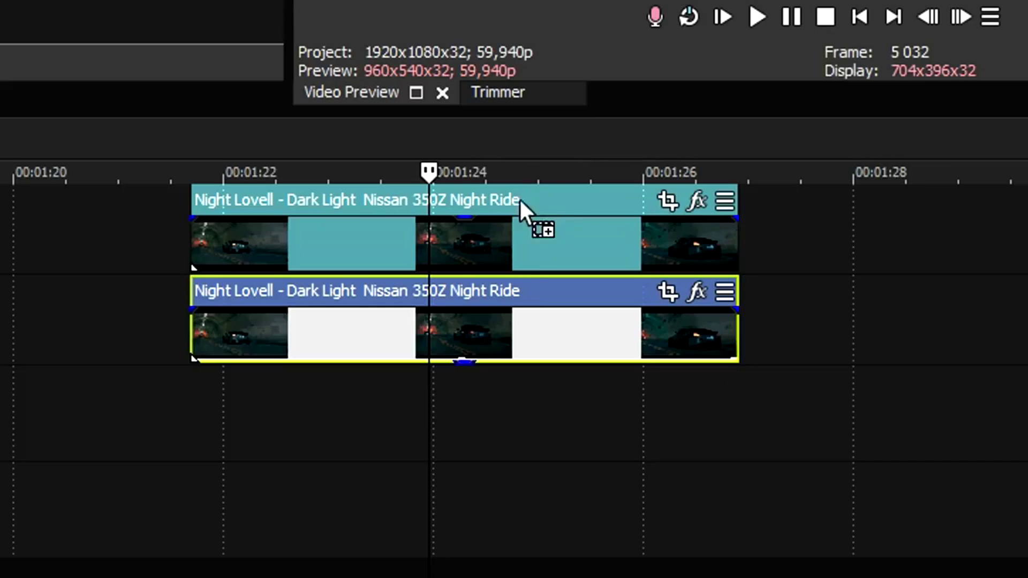
left_click_drag(503, 238, 503, 238)
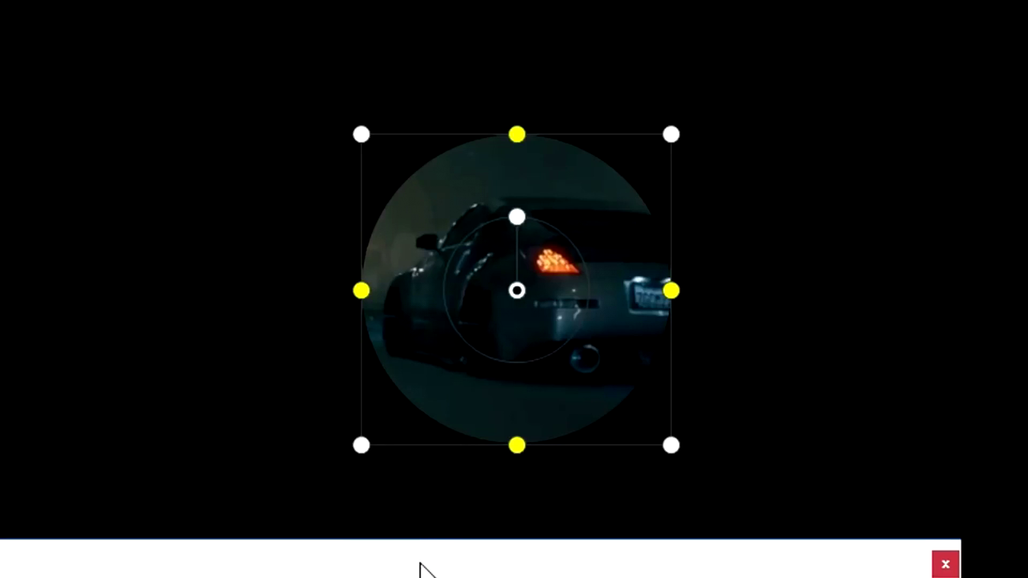
left_click_drag(672, 135, 573, 223)
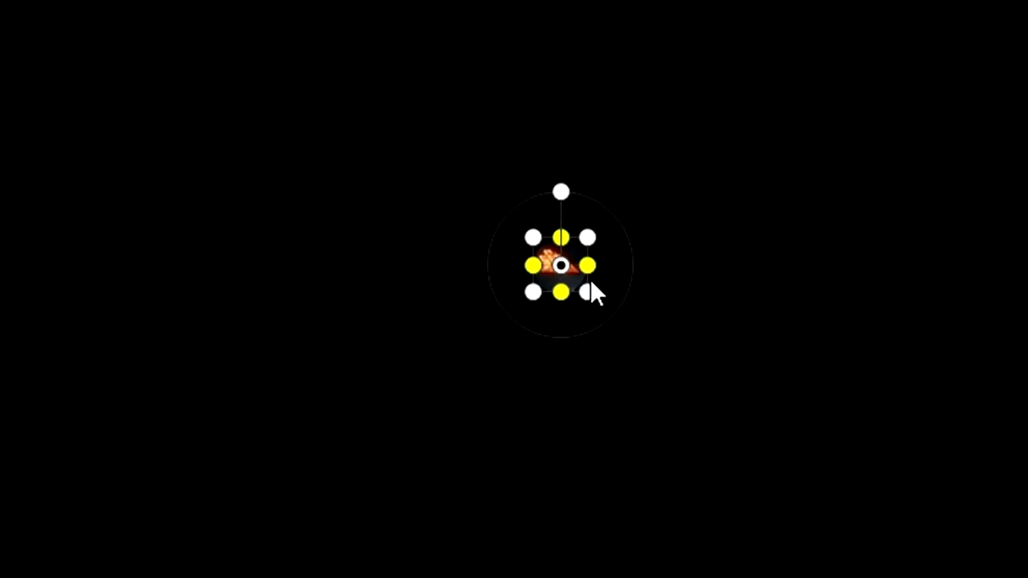
- Centre the circle mask on the car's left taillight, shrink it slightly, and narrow the Video Event FX window and move it clear of the clips
mouse_move(567, 267)
left_mouse_down()
mouse_move(563, 256)
mouse_move(558, 265)
left_mouse_up()
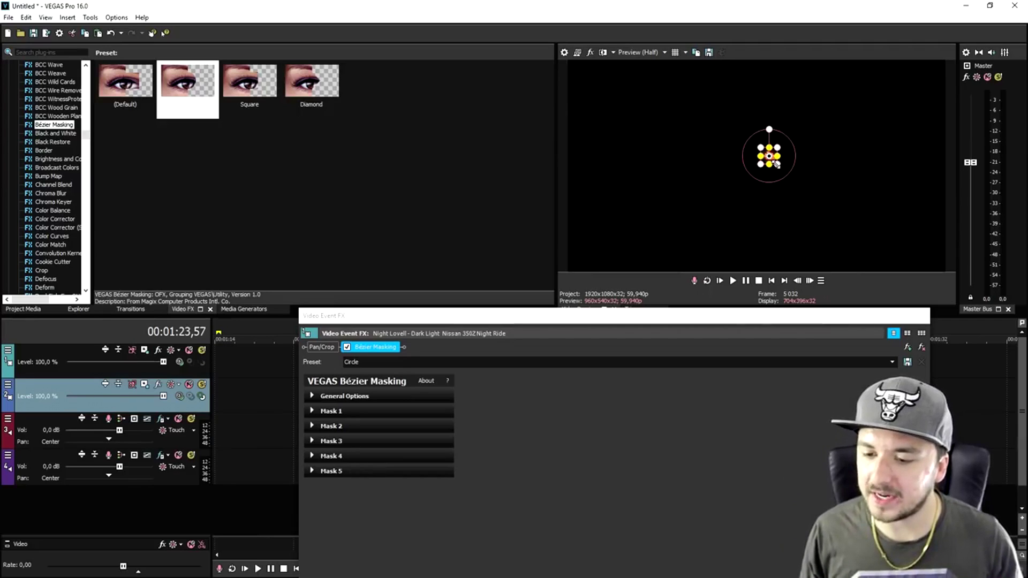
left_click_drag(777, 165, 776, 163)
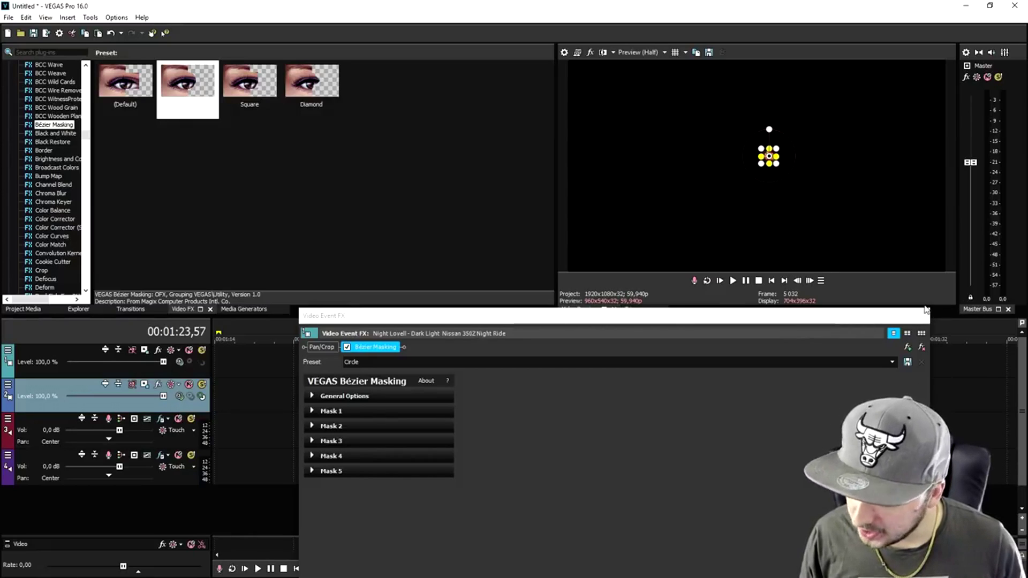
left_click_drag(931, 308, 538, 321)
left_click_drag(446, 325, 350, 42)
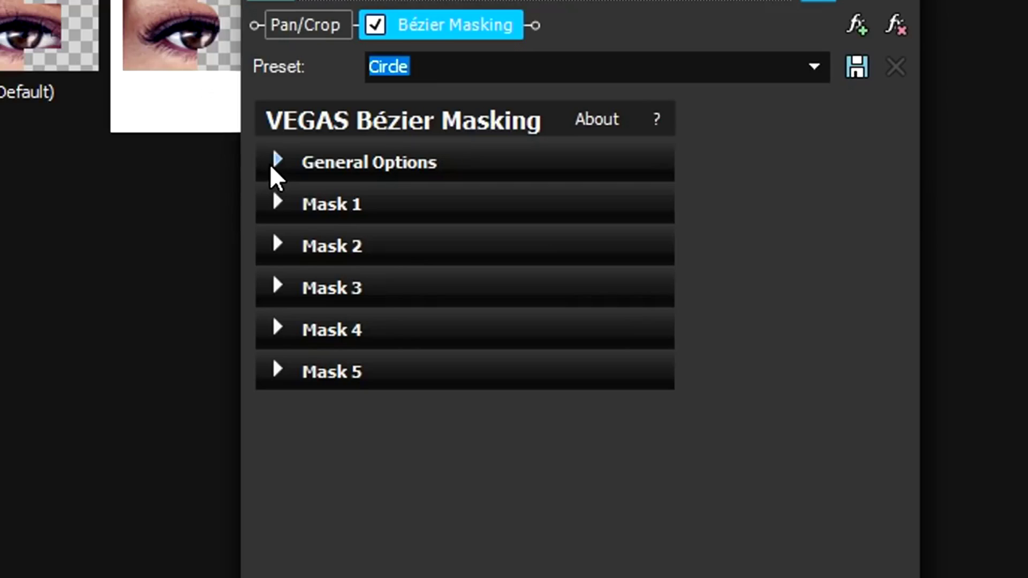
- Expand the General Options and Mask 1 settings and set Feather 1 to 14,626
left_click(274, 162)
left_click_drag(359, 283, 339, 311)
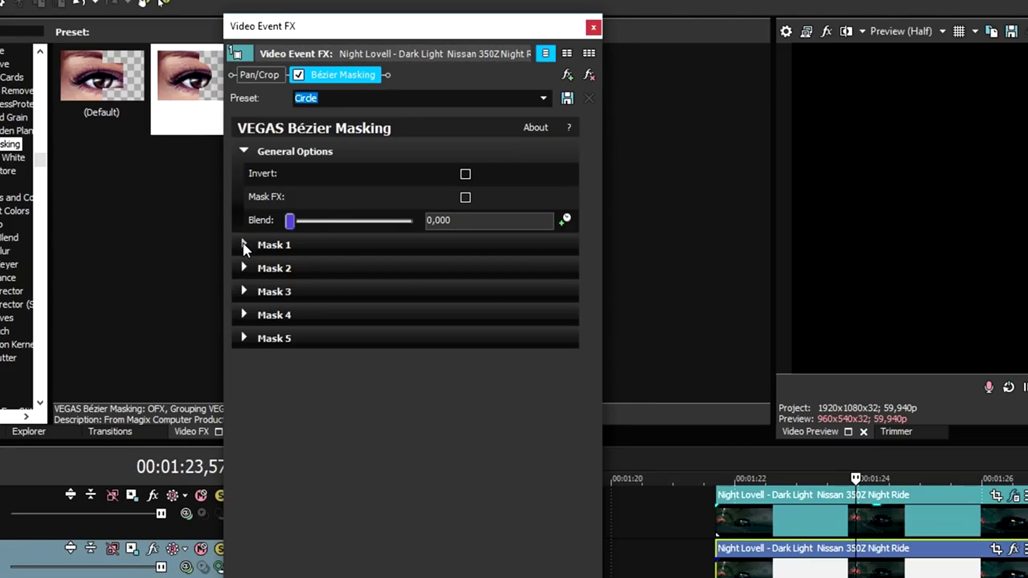
left_click(244, 245)
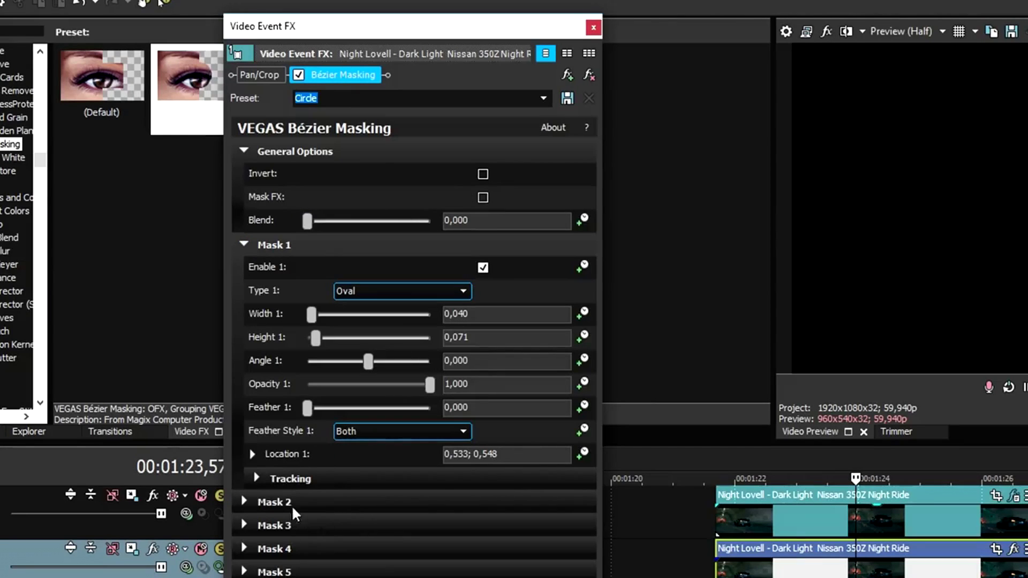
left_click_drag(306, 409, 339, 410)
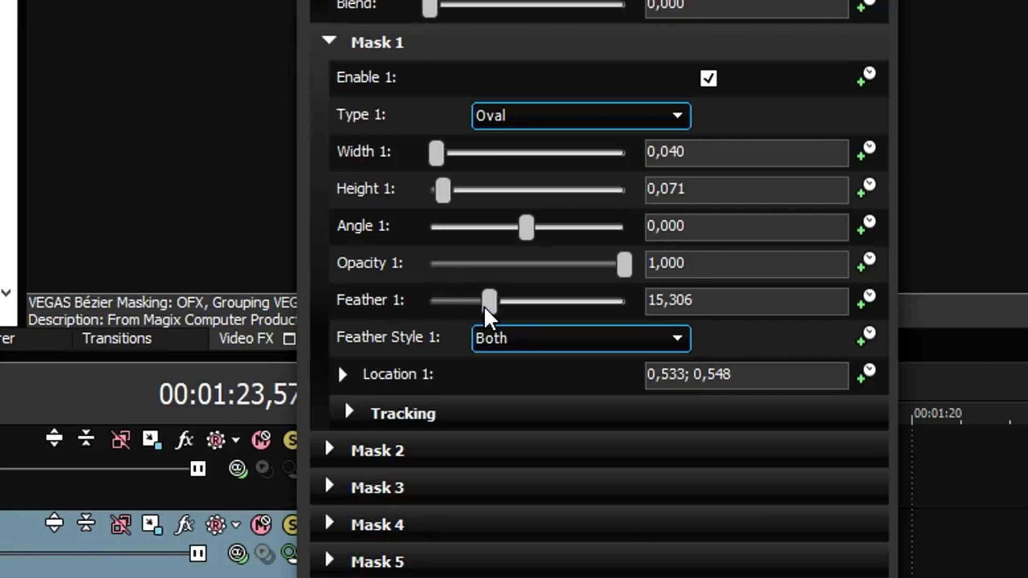
left_click_drag(489, 318, 483, 315)
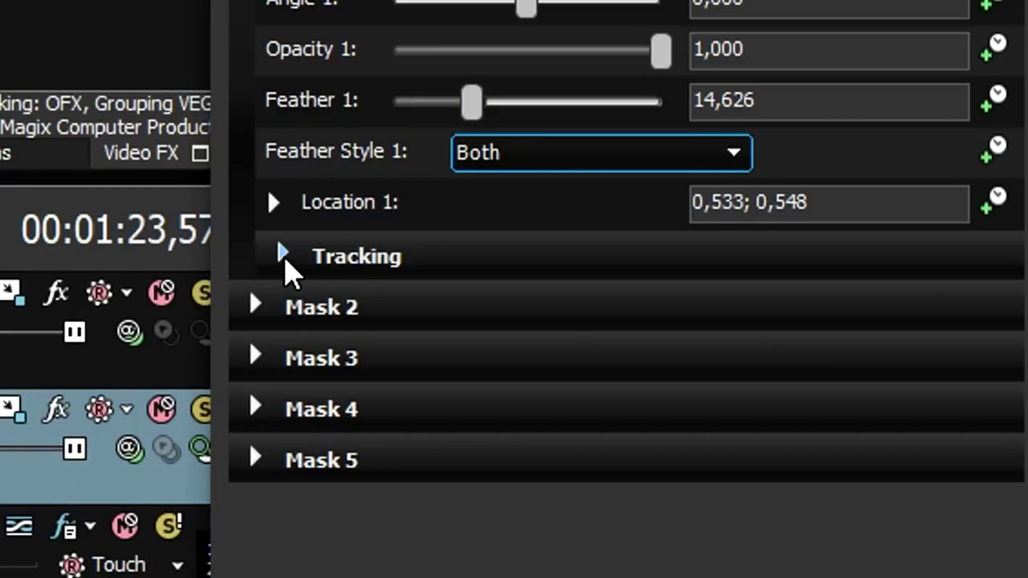
- Run motion tracking for Mask 1 from the start of the clip and inspect the location keyframes
left_click(282, 258)
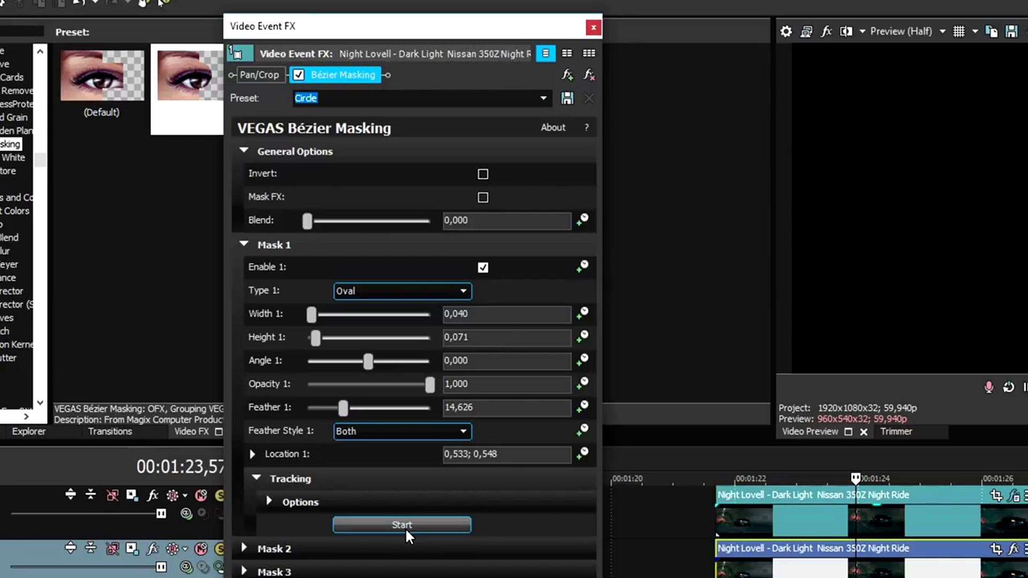
left_click(721, 521)
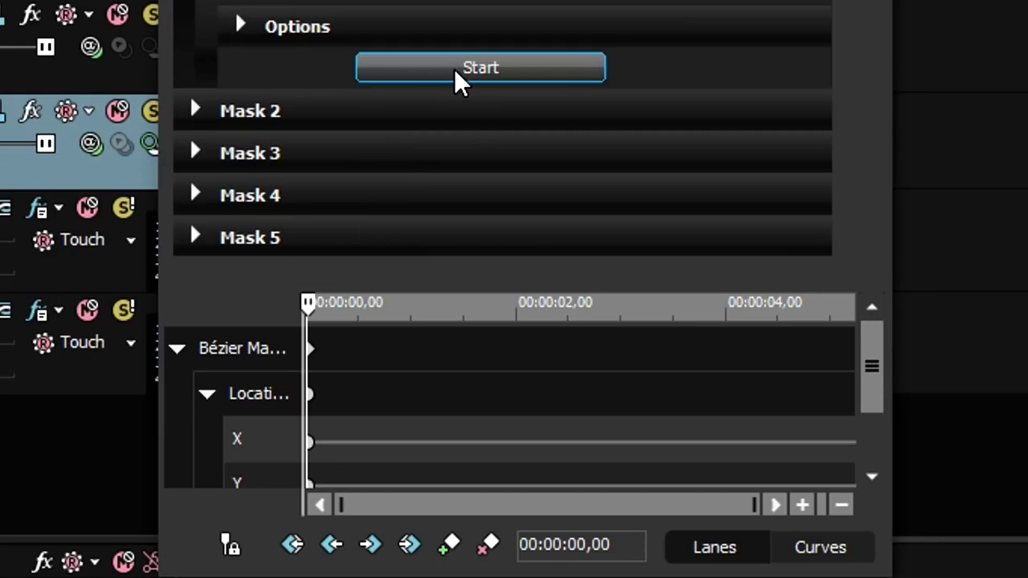
left_click(458, 75)
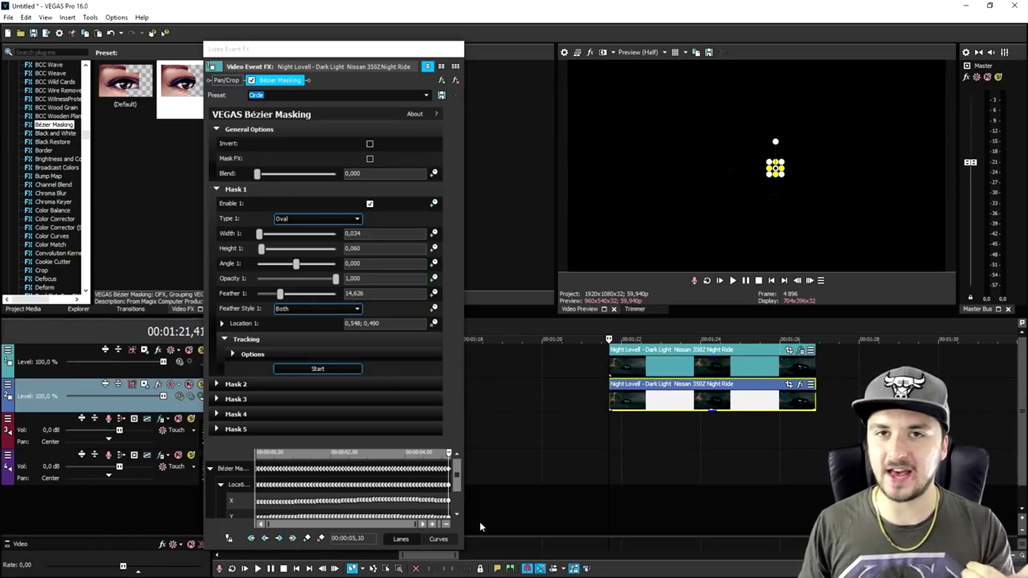
scroll(357, 527, "up", 2)
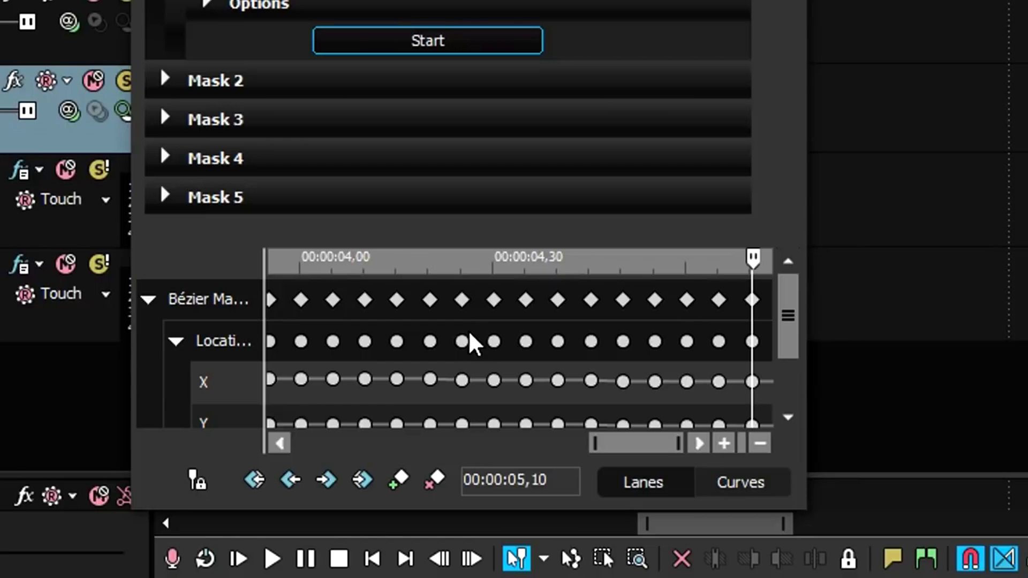
scroll(330, 489, "down", 1)
scroll(330, 489, "up", 2)
scroll(330, 489, "down", 4)
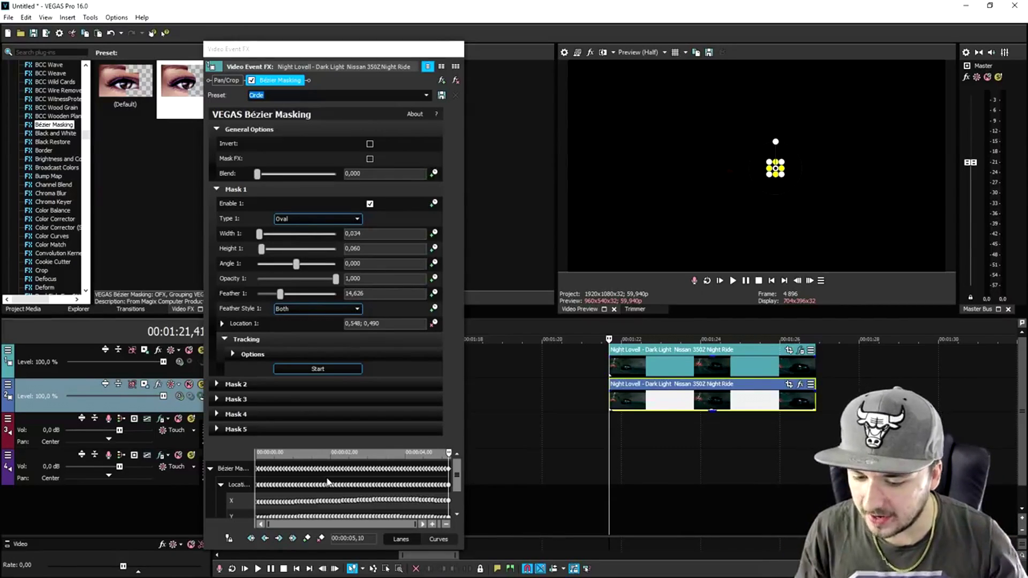
- Close the effect settings and raise the lower Night Lovell clip's opacity back to full
left_click(458, 49)
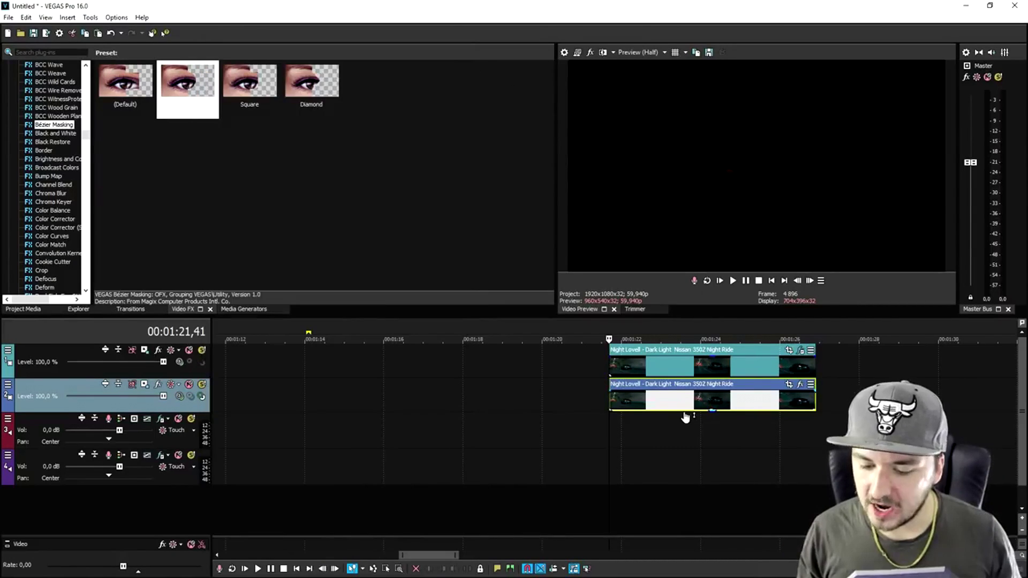
left_click_drag(686, 416, 686, 392)
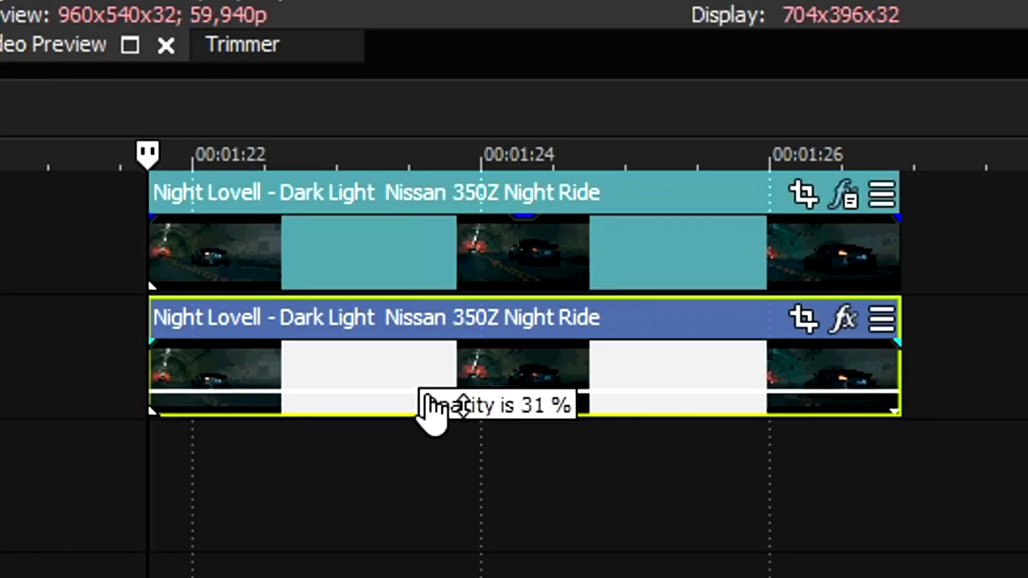
left_click_drag(433, 351, 434, 333)
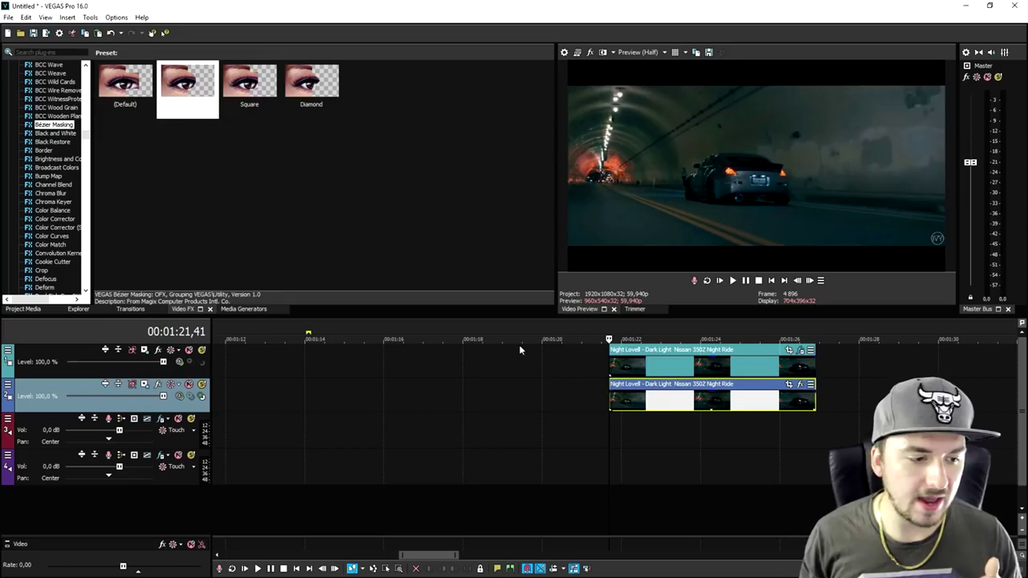
- Apply the default Brightness and Contrast preset to the upper Night Lovell clip
scroll(74, 119, "up", 15)
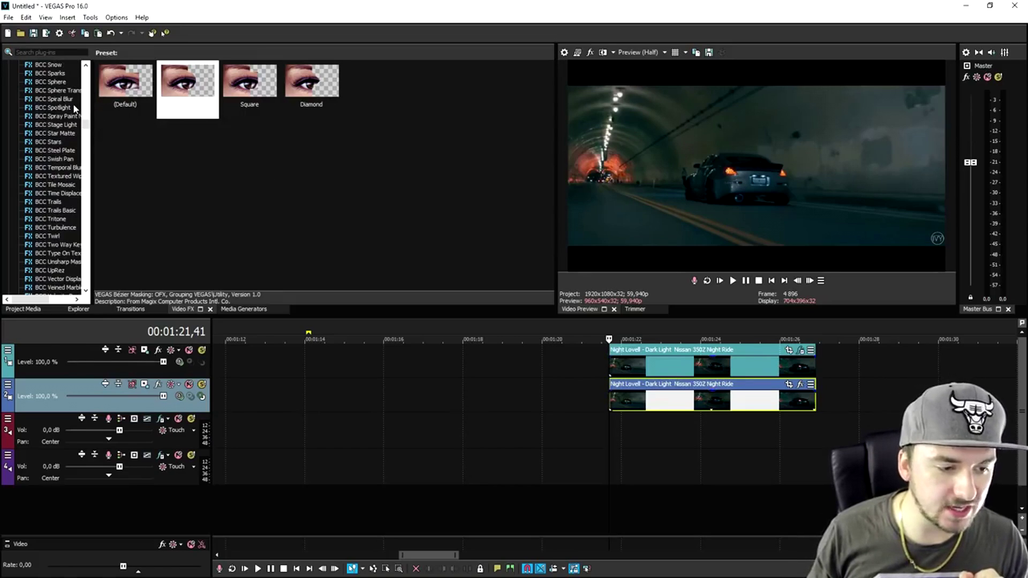
scroll(73, 108, "up", 2)
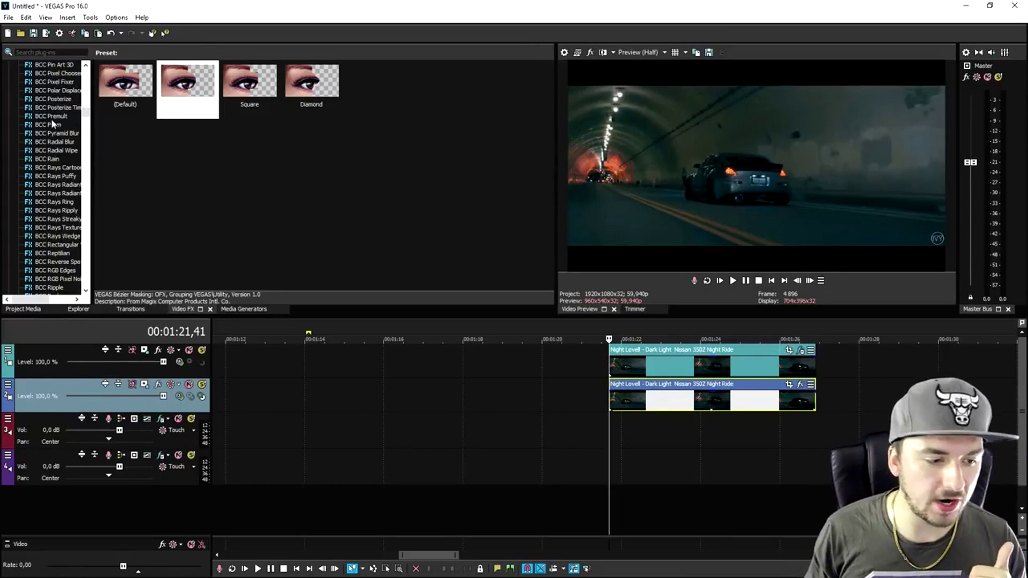
scroll(59, 132, "up", 20)
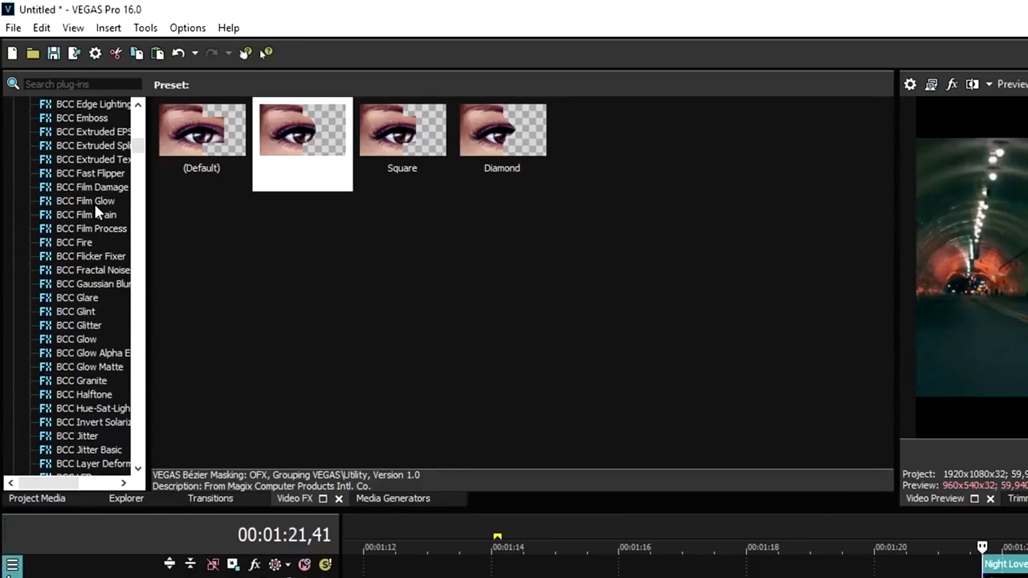
scroll(107, 210, "up", 6)
scroll(108, 210, "down", 20)
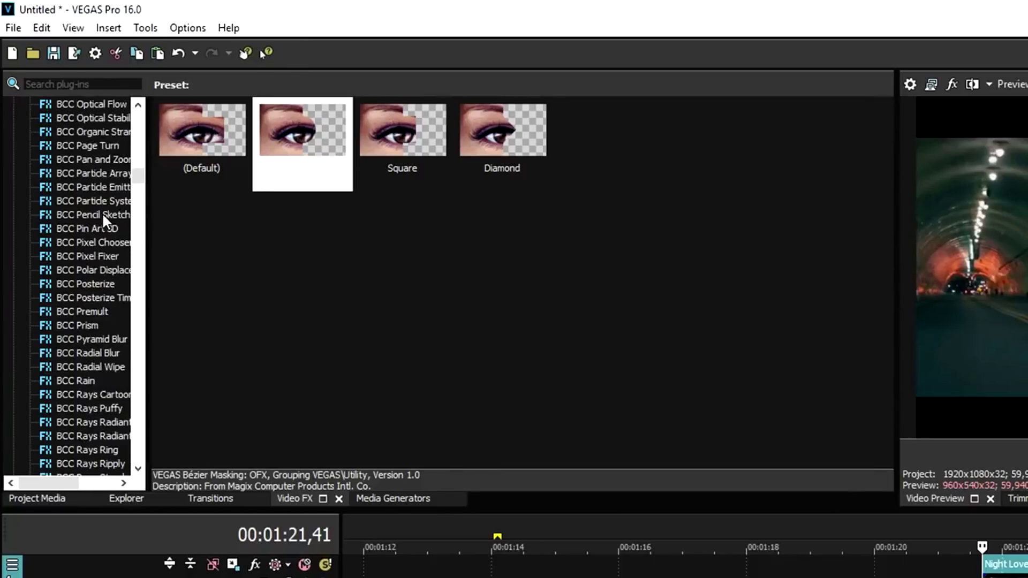
left_click(86, 298)
left_click(123, 80)
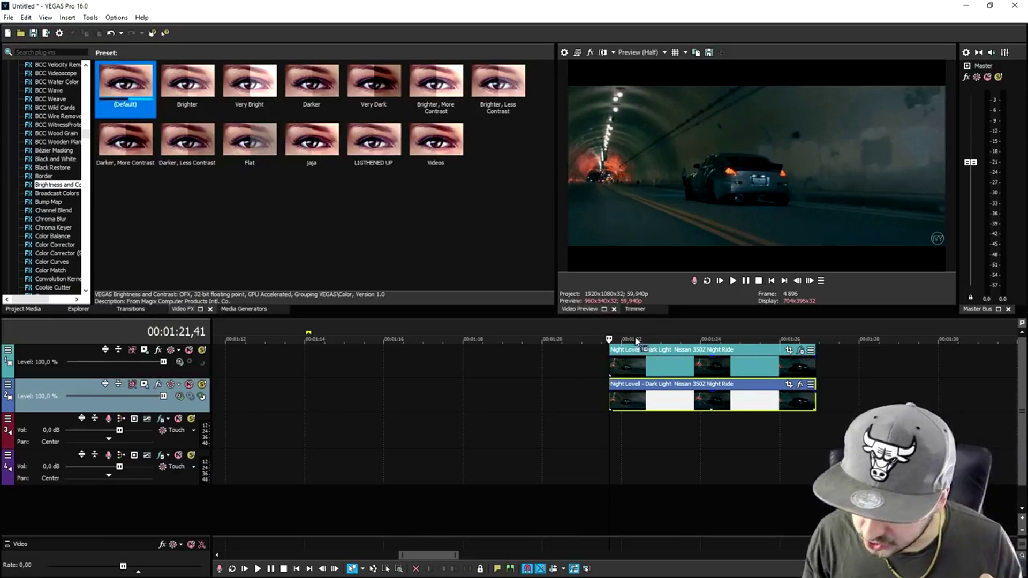
left_click_drag(669, 362, 669, 362)
- Set the masked taillight's Brightness to 0,905 and Contrast to 0,755
left_click_drag(304, 144, 318, 146)
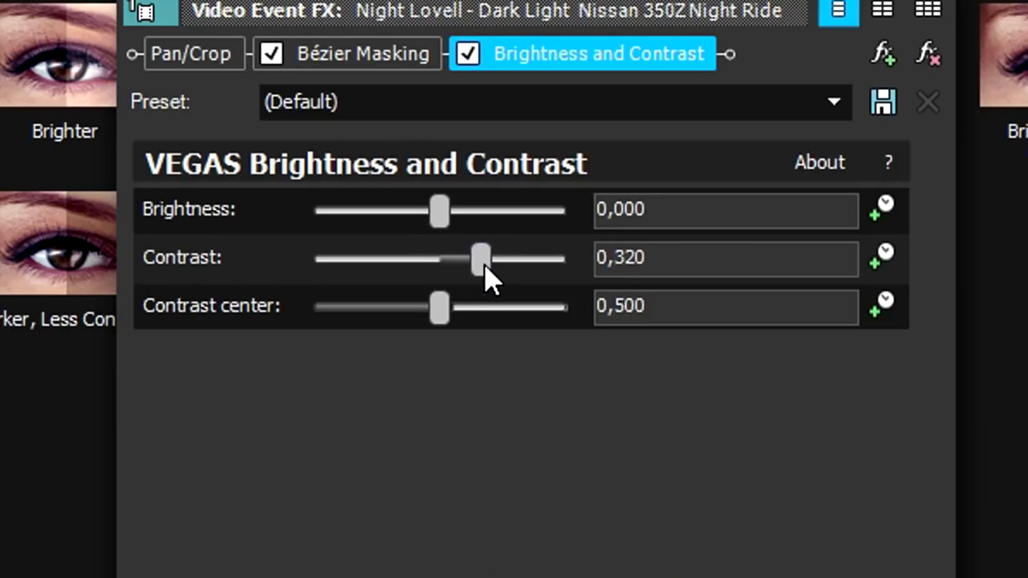
left_click_drag(443, 223, 559, 236)
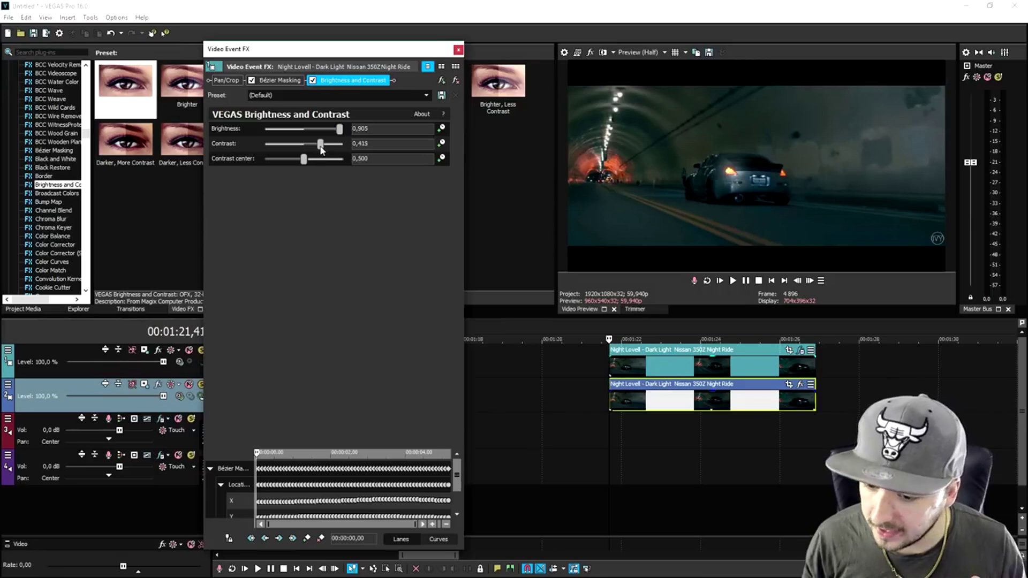
left_click_drag(321, 148, 337, 149)
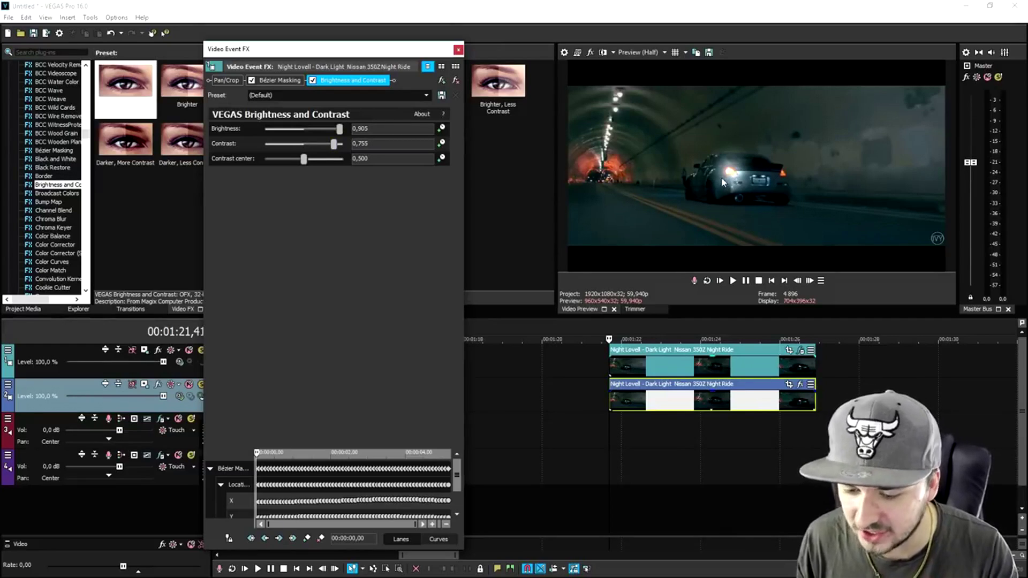
left_click(609, 330)
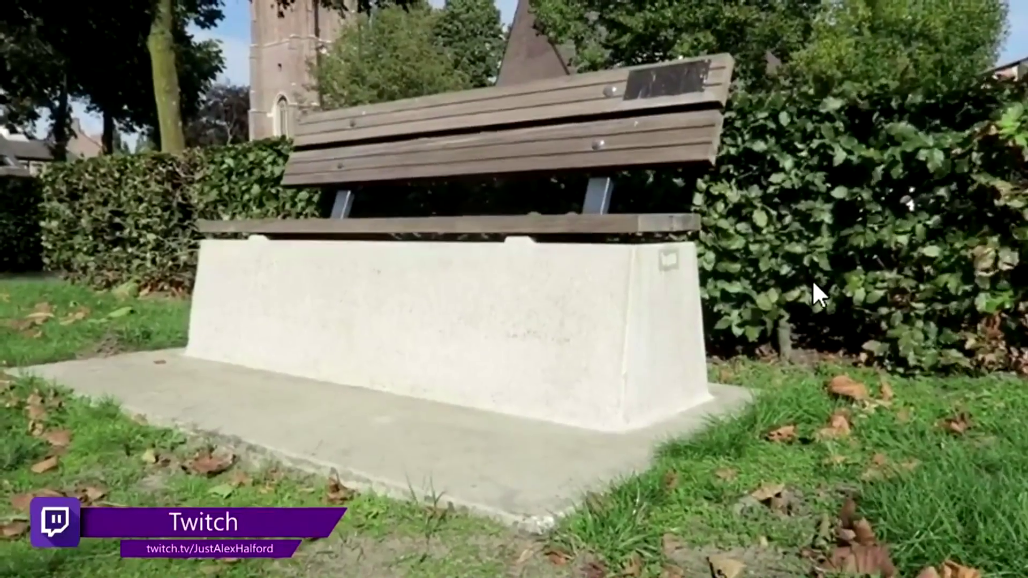
- Apply the default Bézier Masking preset from the Video FX plug-ins to the MVI_0006 bench clip
key("space")
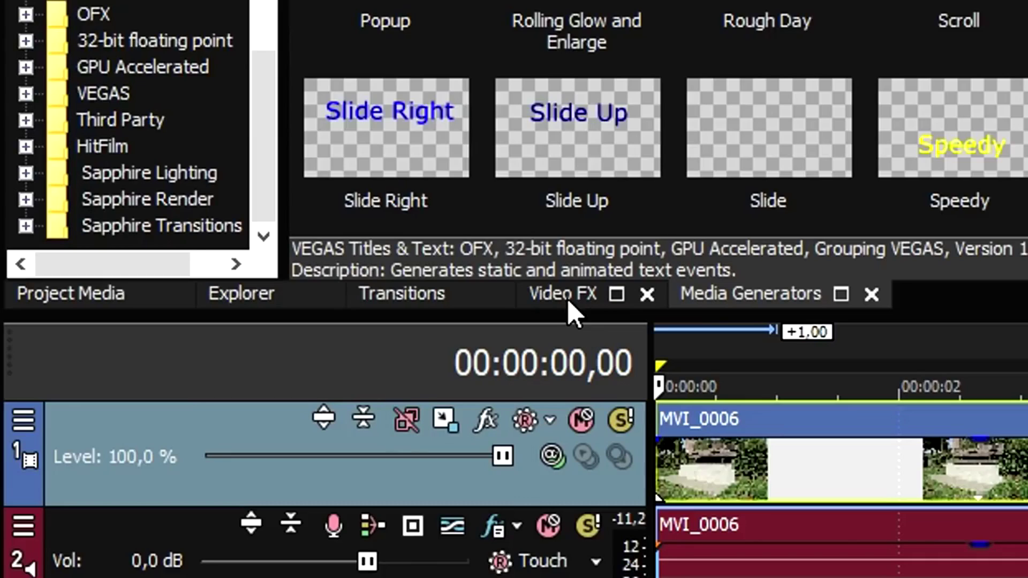
left_click(184, 311)
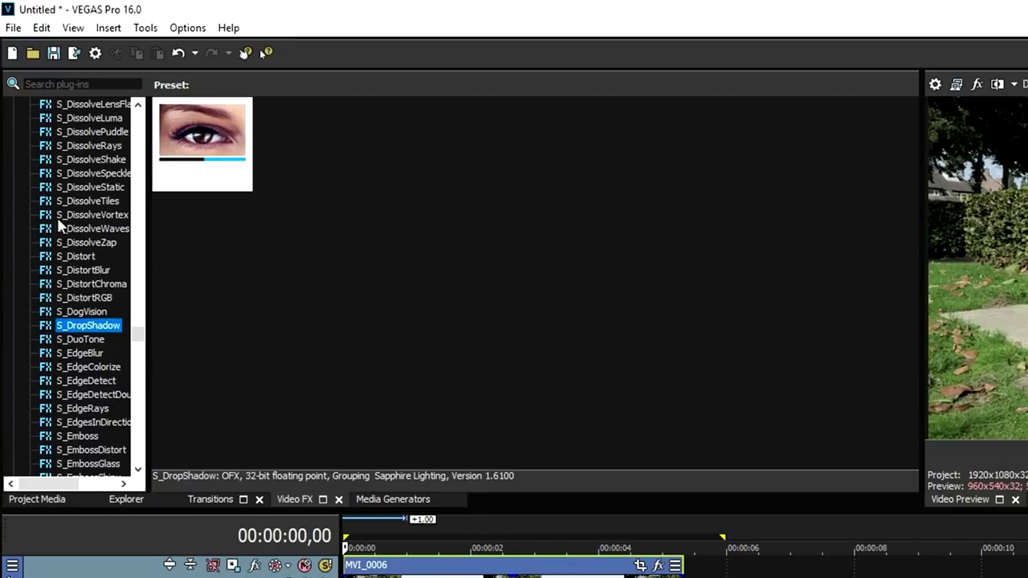
scroll(57, 216, "up", 15)
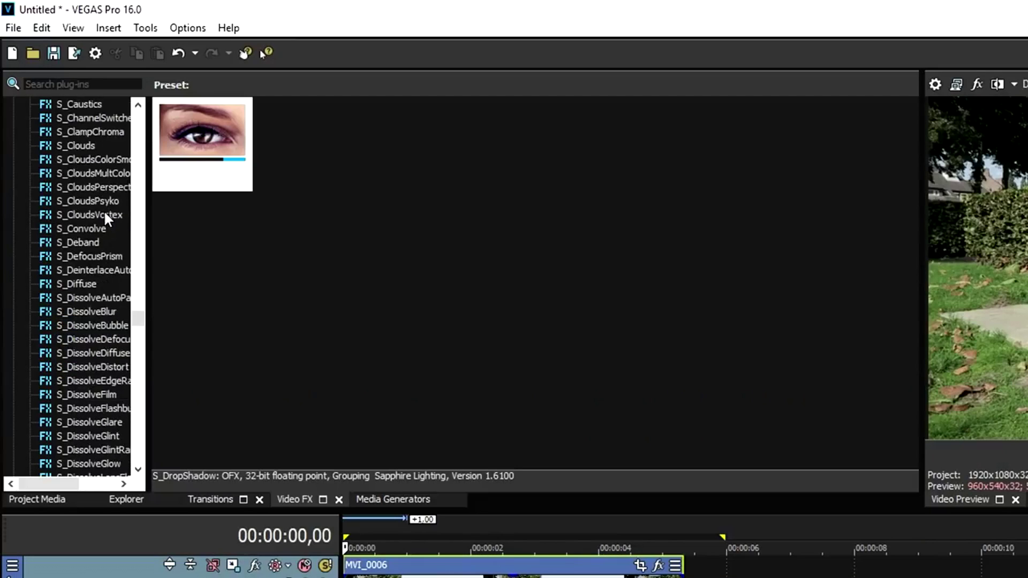
scroll(106, 212, "up", 15)
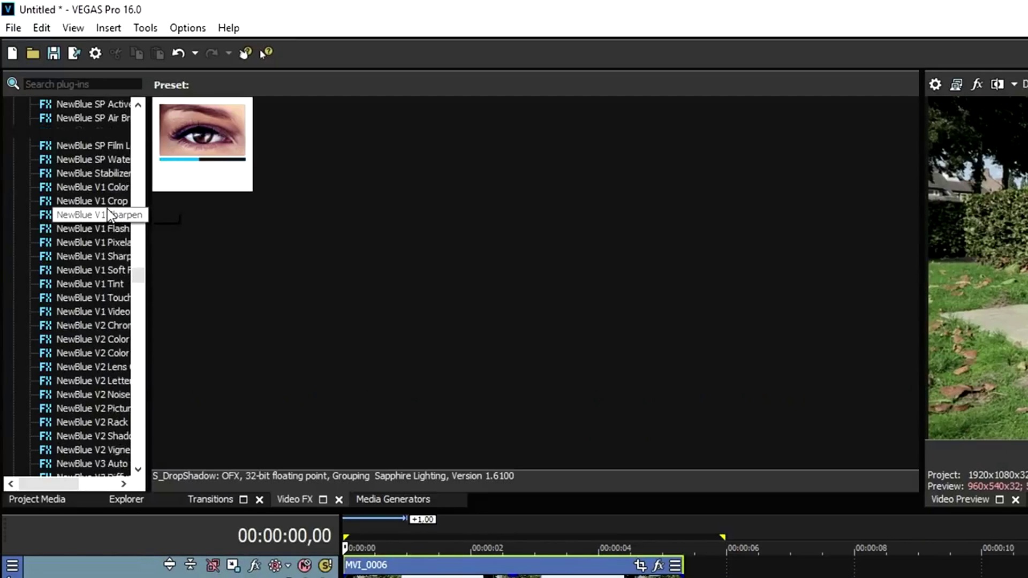
scroll(113, 217, "up", 20)
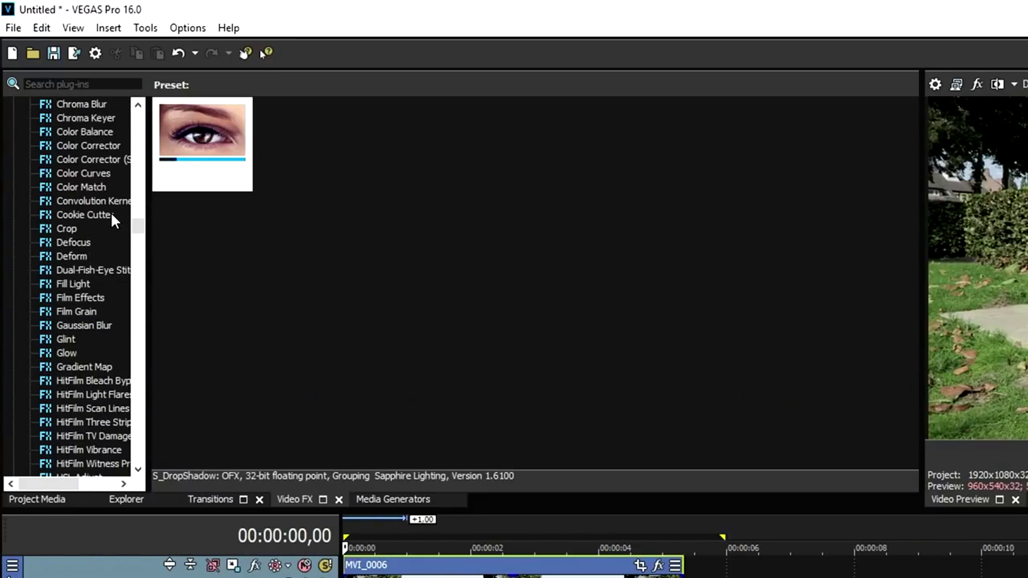
scroll(95, 191, "up", 1)
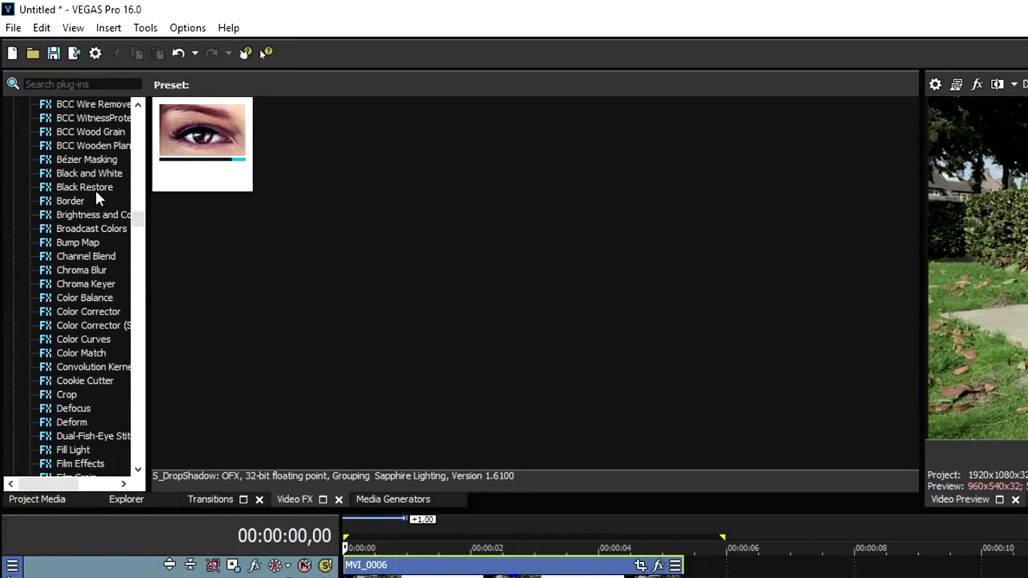
left_click(94, 157)
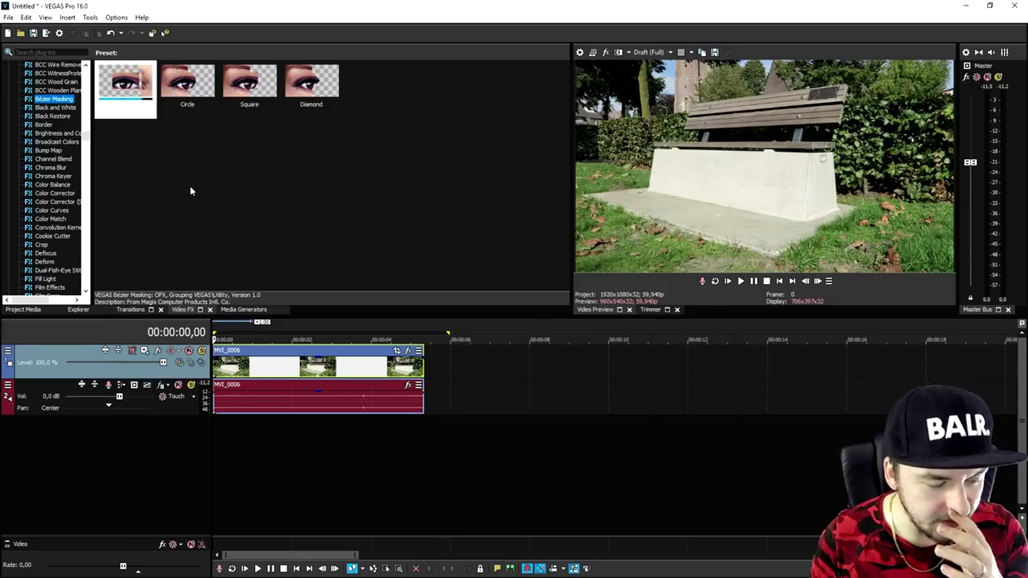
left_click_drag(126, 83, 299, 362)
- Fit the rectangular mask to the bench's concrete base, about 0,470 wide and 0,234 high at an angle of about 2,450
left_click_drag(813, 163, 761, 127)
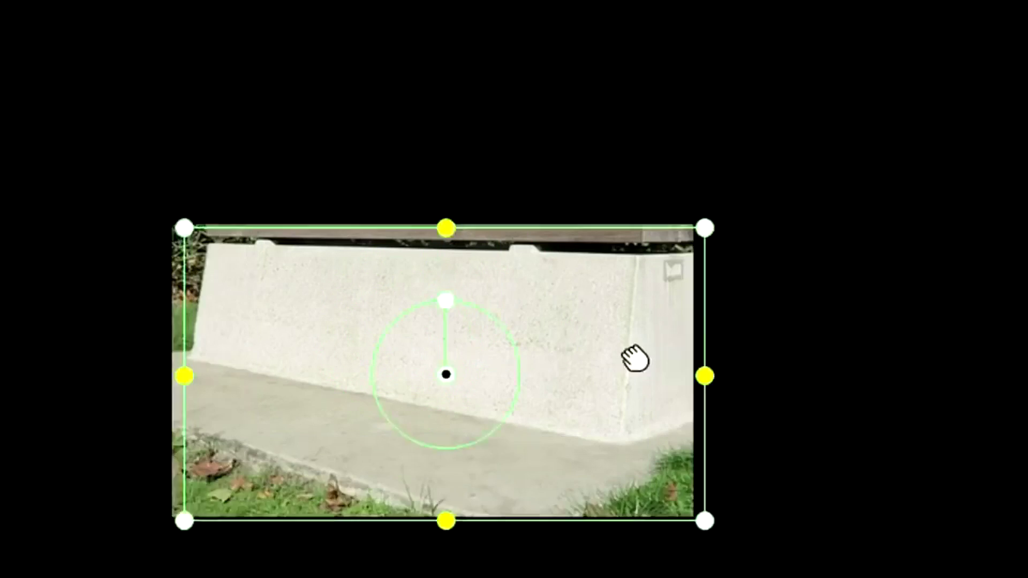
left_click_drag(511, 190, 576, 341)
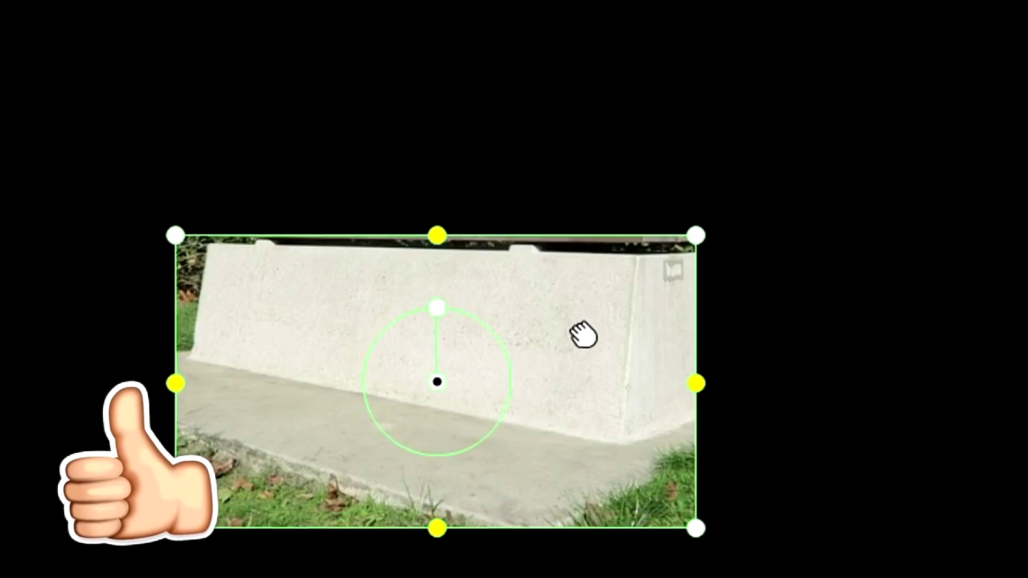
left_click_drag(435, 518, 436, 464)
left_click_drag(475, 317, 510, 302)
left_click_drag(634, 293, 636, 306)
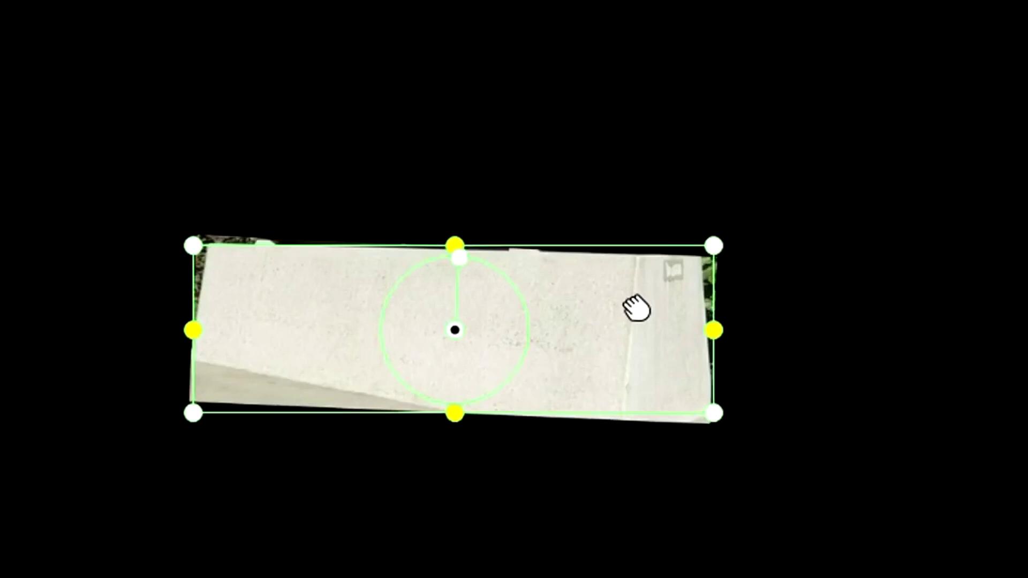
left_click_drag(195, 332, 210, 335)
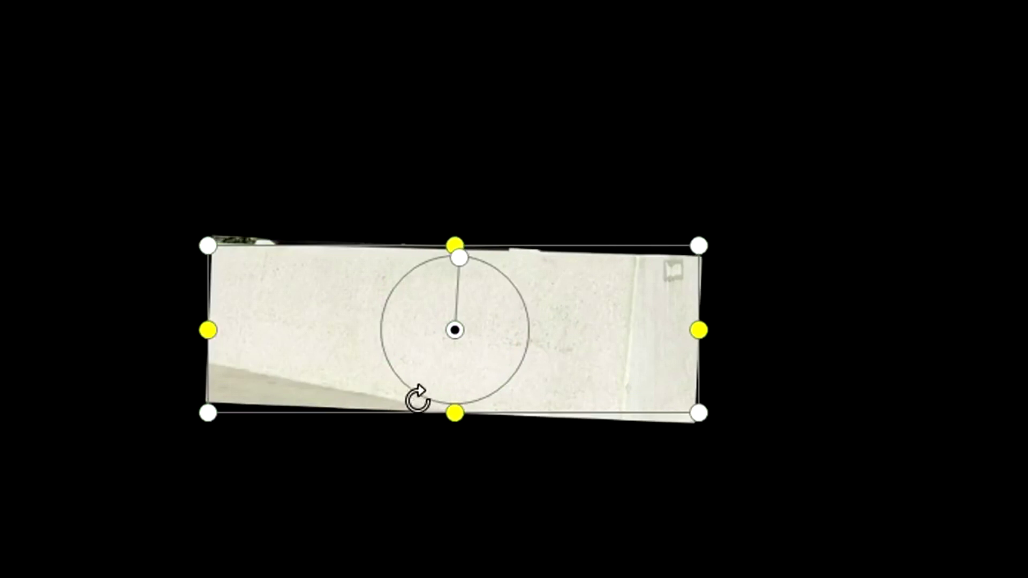
left_click_drag(455, 410, 455, 397)
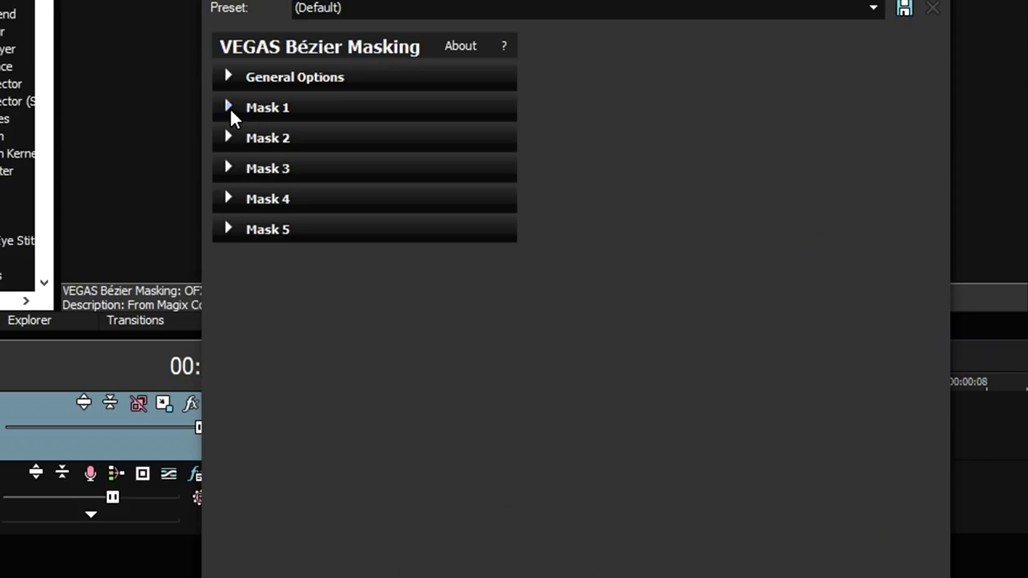
- Adjust Mask 1's location to about 0,450; 0,456, track it through the bench clip and close the effect settings
left_click(228, 107)
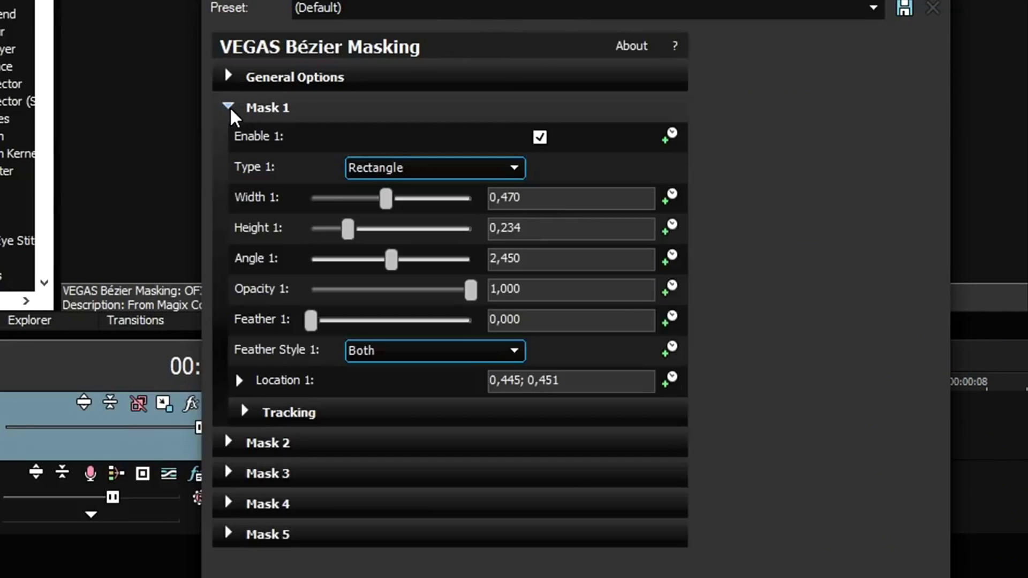
left_click(245, 412)
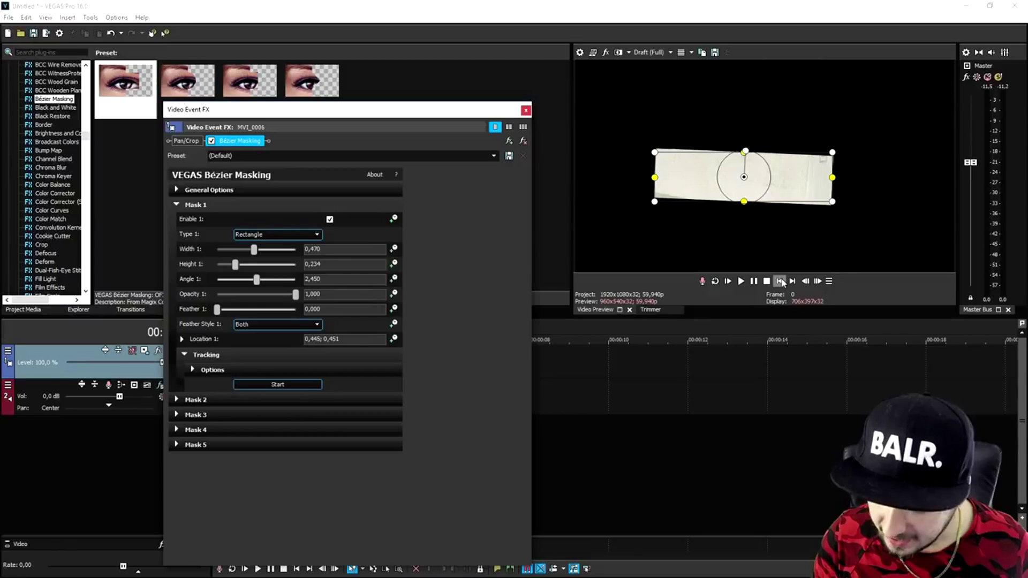
mouse_move(423, 110)
left_mouse_down()
mouse_move(535, 84)
mouse_move(436, 97)
left_mouse_up()
left_click_drag(788, 176, 784, 171)
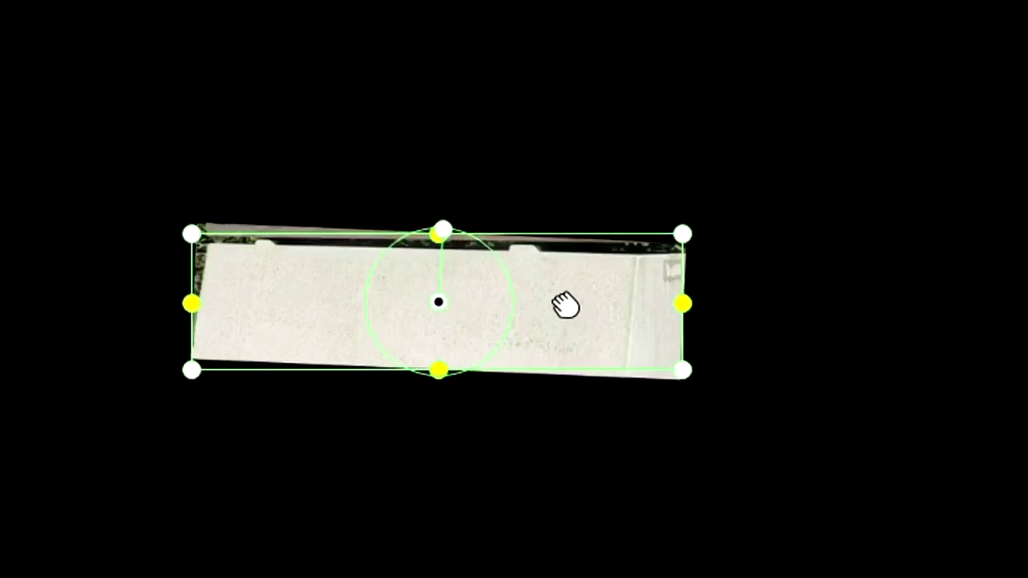
left_click_drag(566, 305, 587, 321)
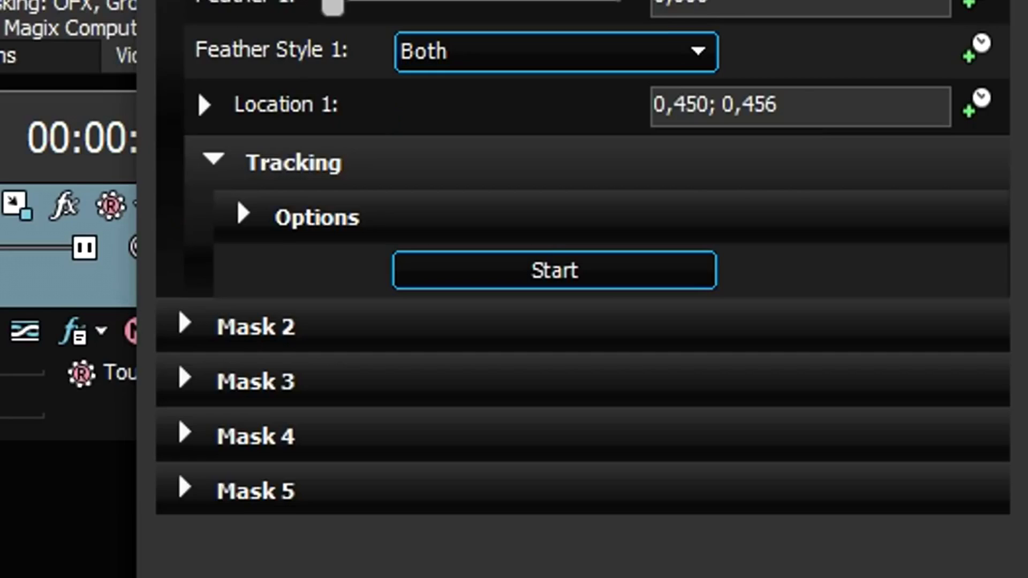
left_click(574, 277)
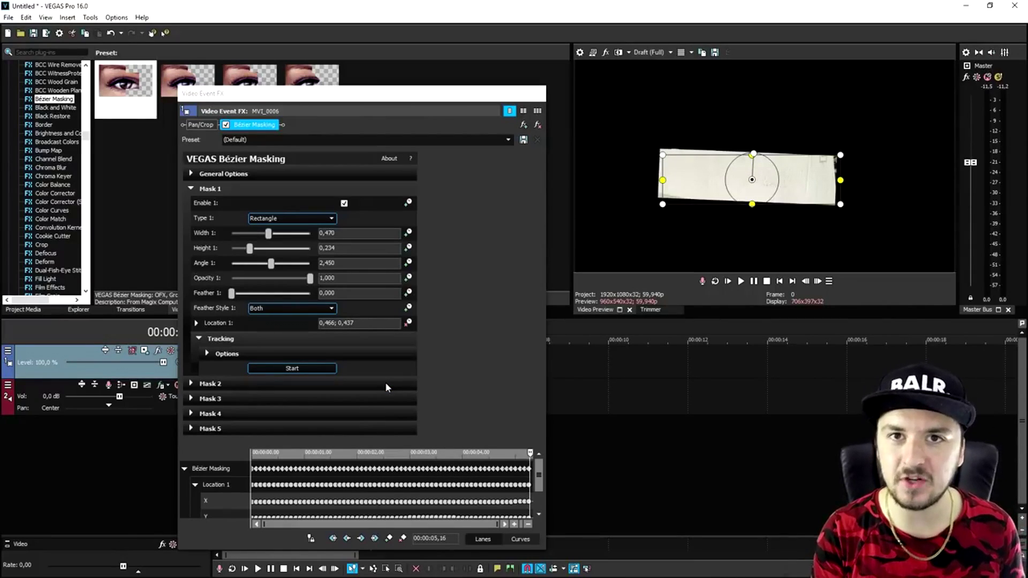
left_click(539, 95)
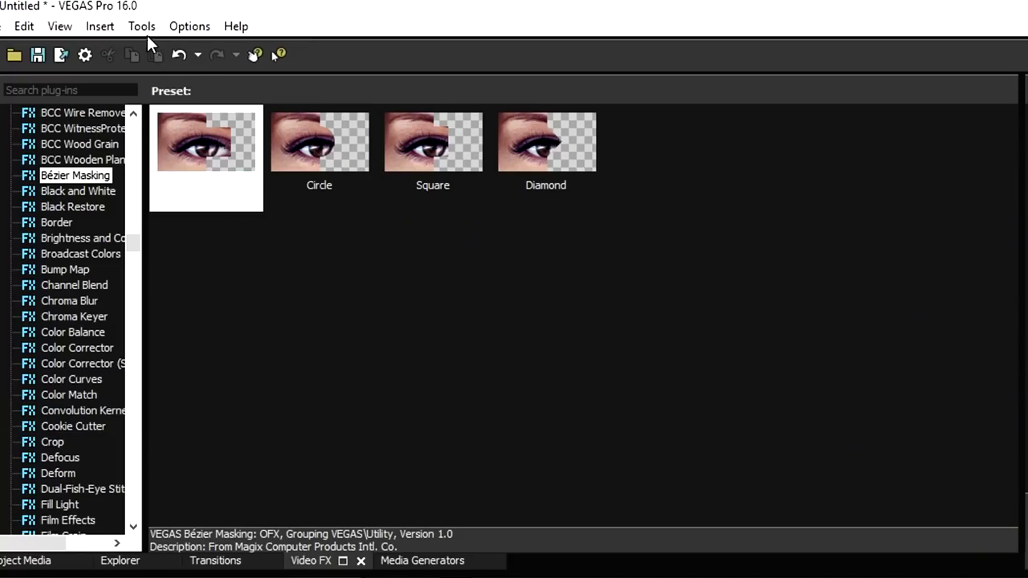
left_click(143, 27)
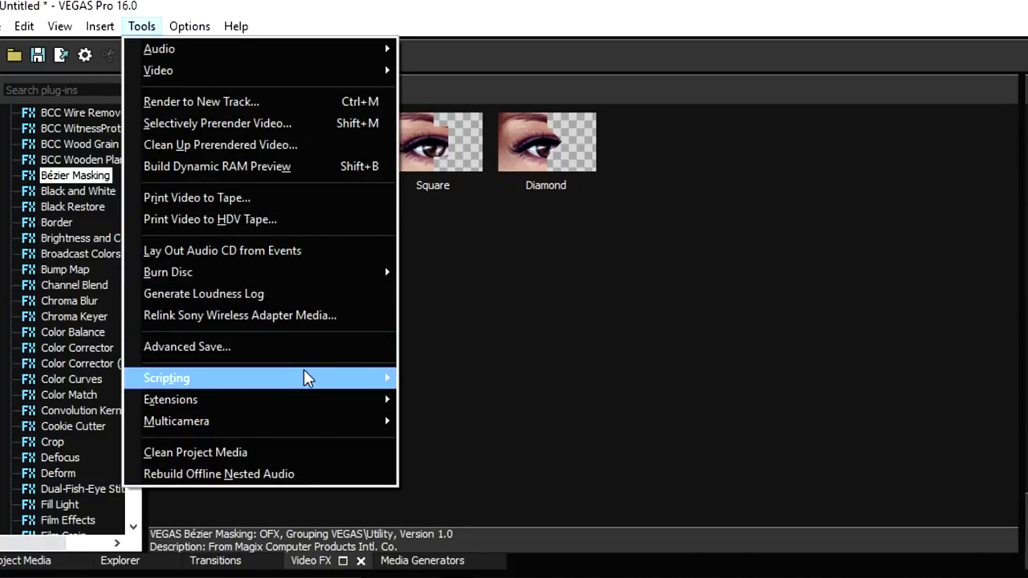
mouse_move(308, 374)
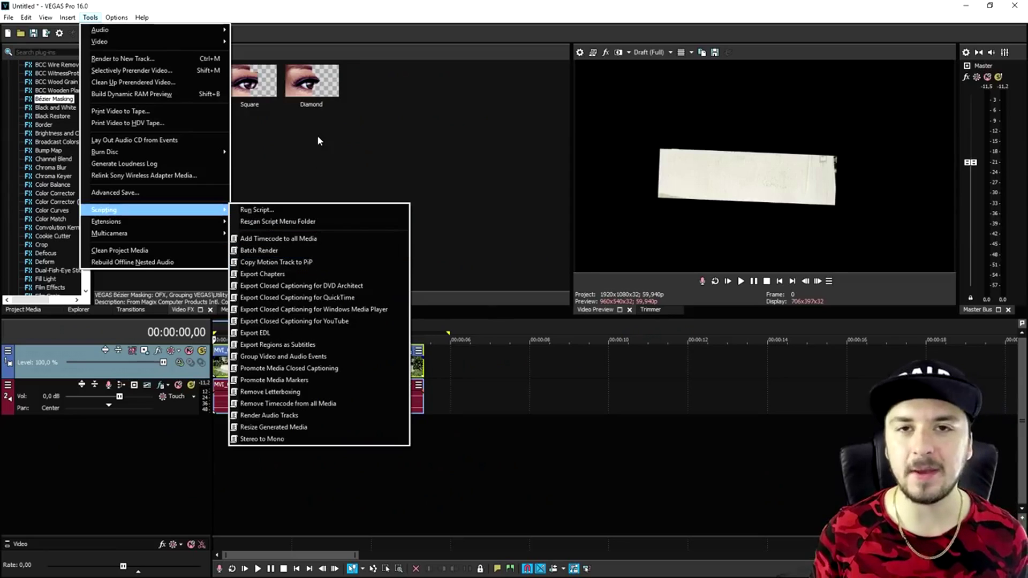
left_click(344, 12)
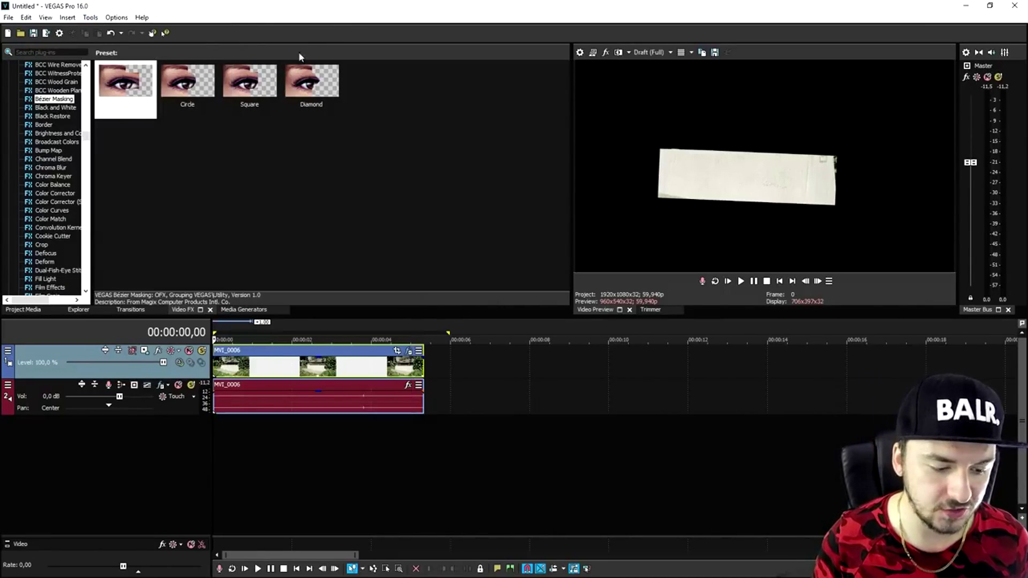
- Add a default Titles & Text event on a new track above the MVI_0006 bench clip
left_click(233, 313)
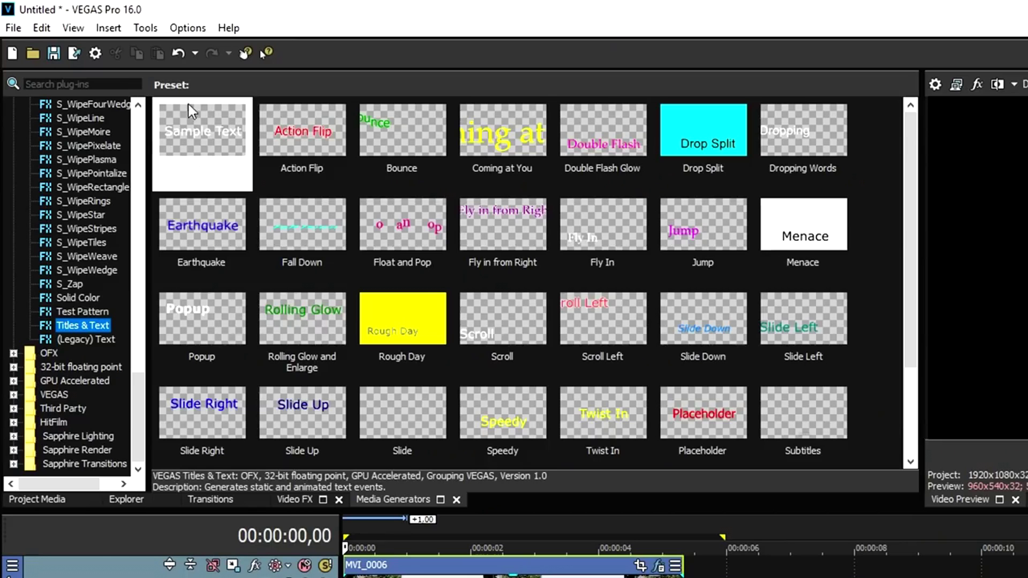
left_click_drag(194, 129, 407, 536)
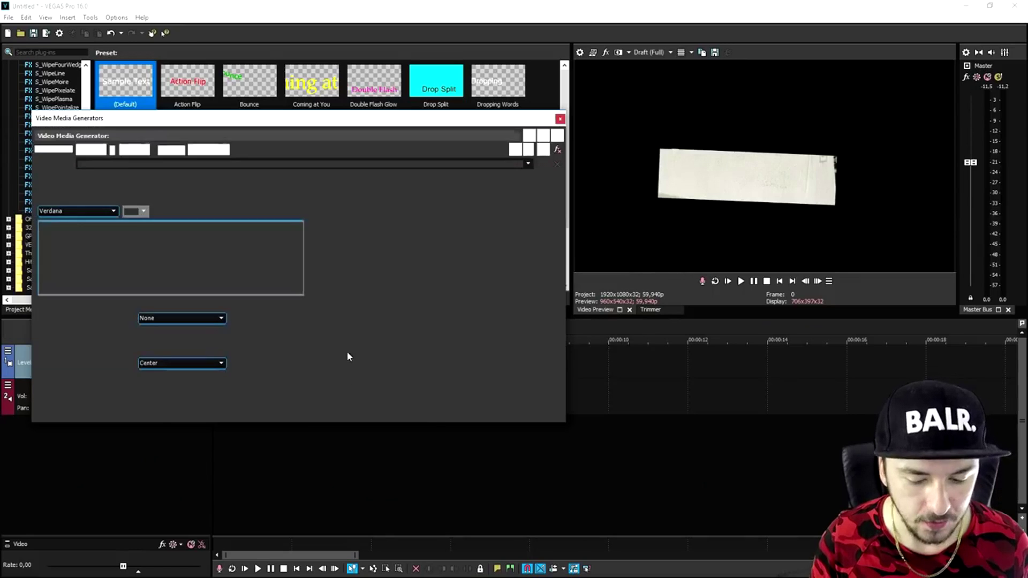
left_click_drag(614, 369, 548, 371)
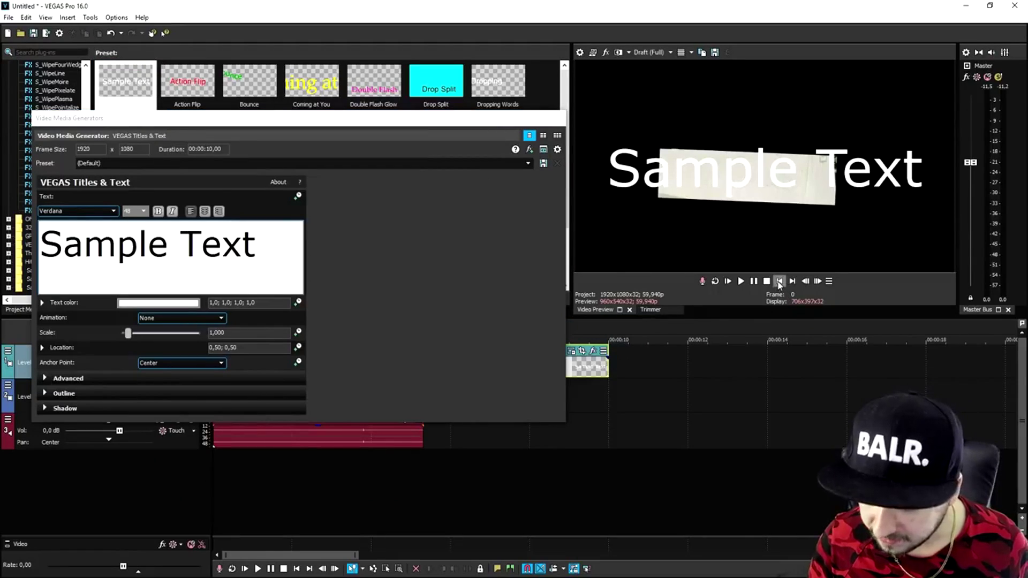
- Replace the title's sample text with "Motion Track" and close the title settings
left_click_drag(319, 120, 345, 110)
left_click(163, 239)
key("ctrl+a")
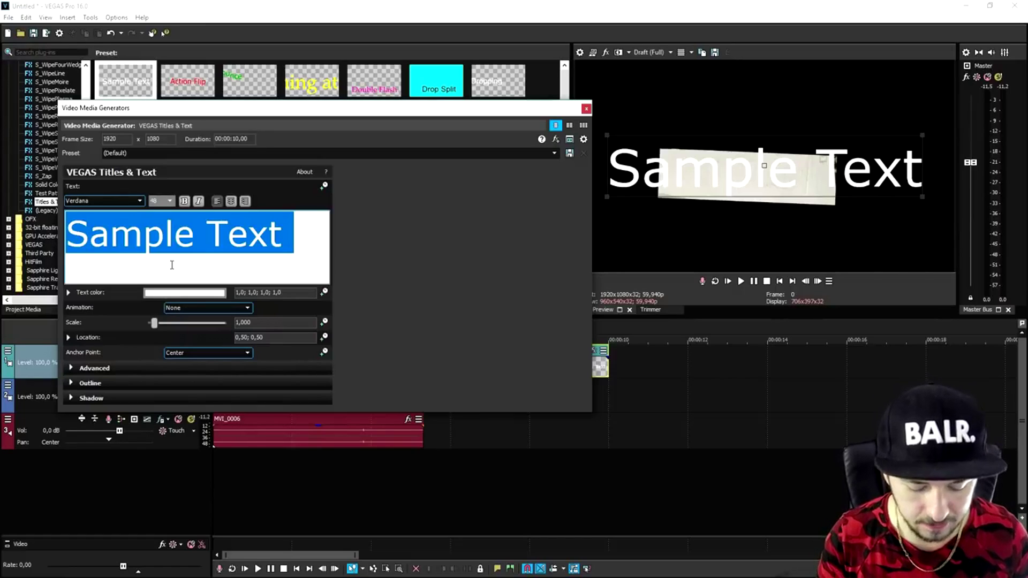
type("Moion")
key("BackSpace")
key("BackSpace")
key("BackSpace")
type("tion Track")
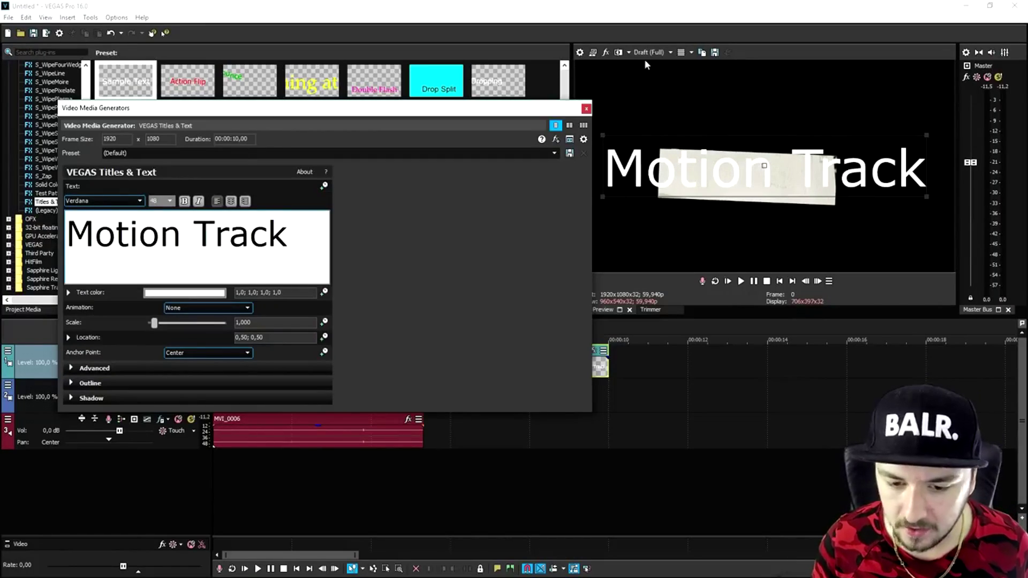
left_click(586, 110)
- Split the title event at the end of the bench clip and delete the excess part
left_click(421, 373)
key("s")
left_click(485, 367)
key("Delete")
- At 00:00:03,27, scale the title down with Track Motion to about 1 037 wide and 583 high
left_click(349, 367)
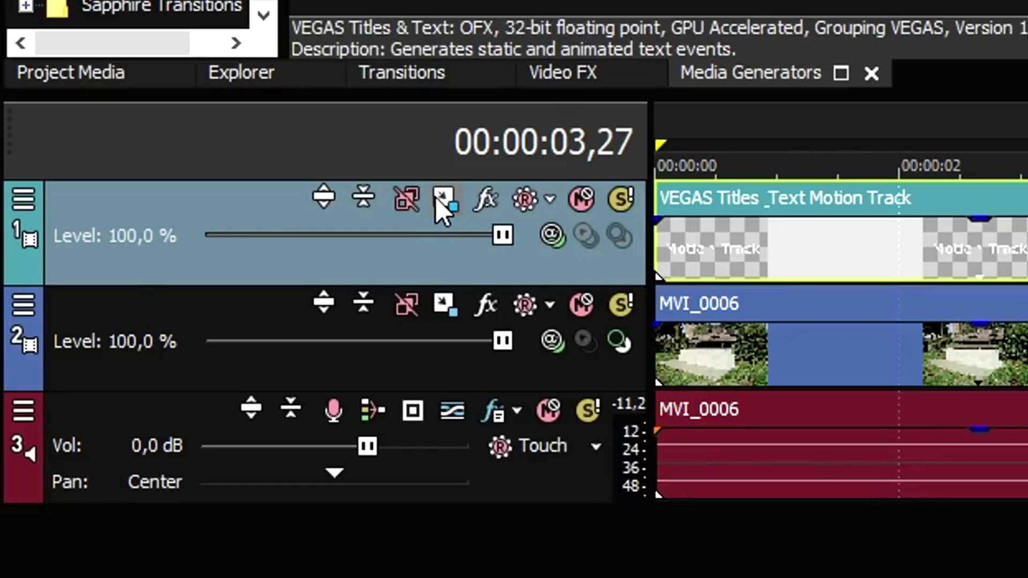
left_click(436, 199)
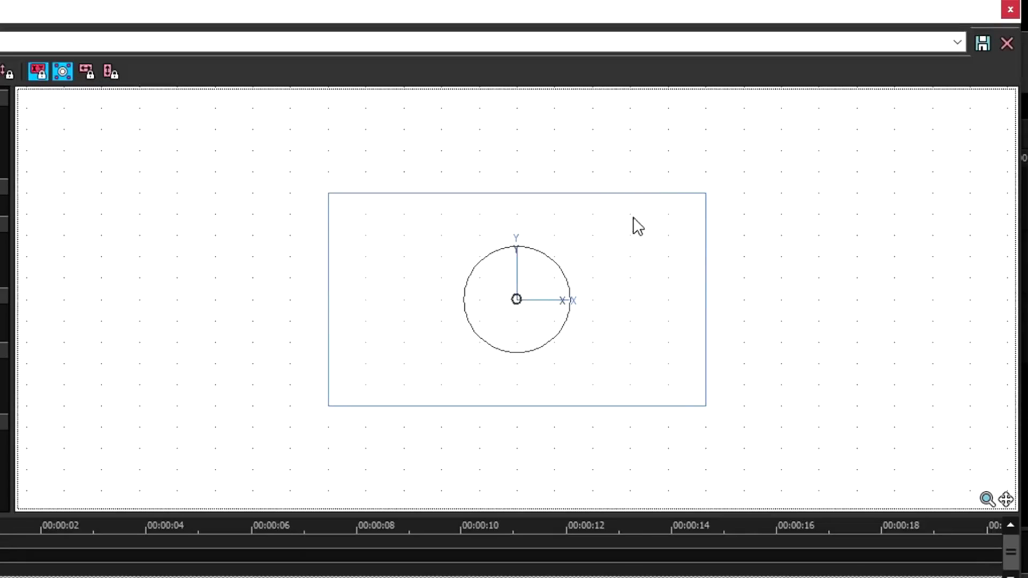
right_click(702, 196)
key("Escape")
left_click_drag(704, 193, 663, 220)
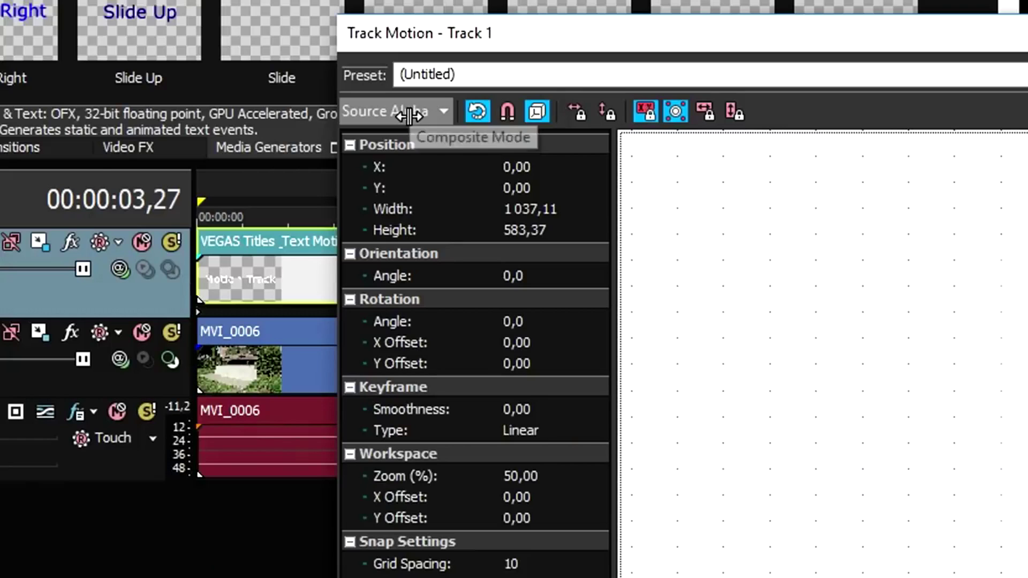
- Set the title track's composite mode to 3D Source Alpha and fit the title to the bench base, about 901 wide and tilted 3,1
left_click(303, 293)
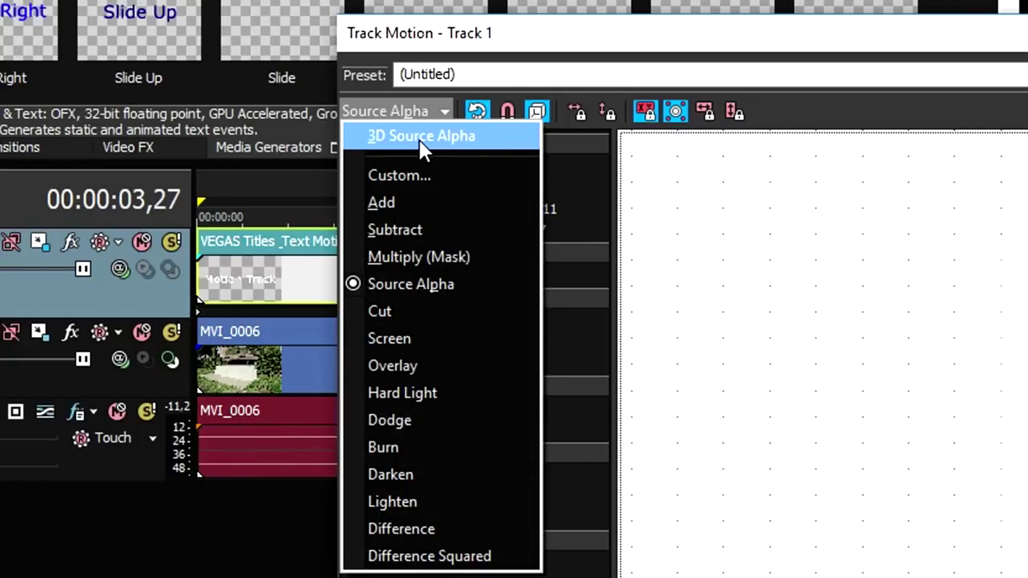
left_click(420, 139)
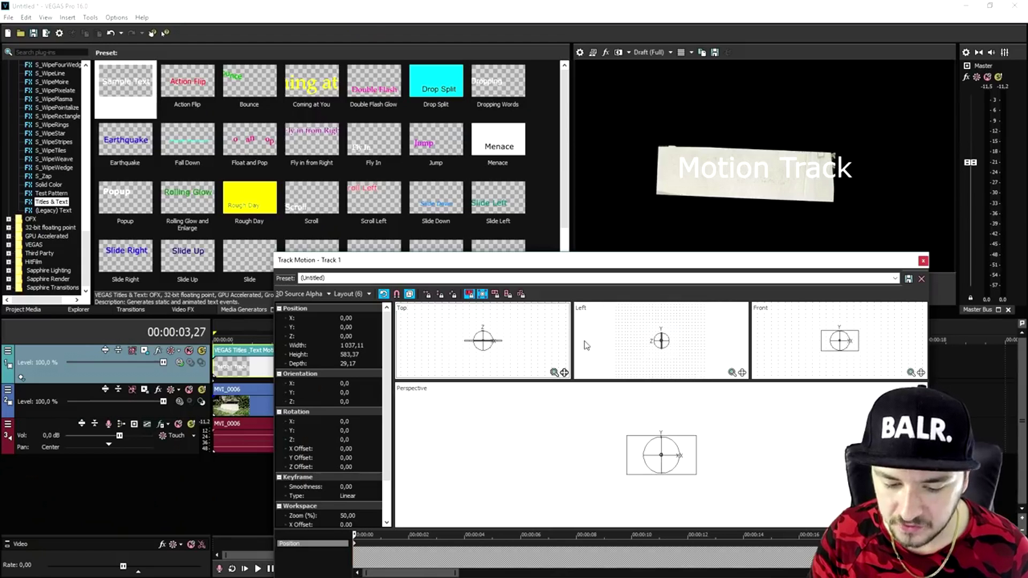
scroll(495, 339, "up", 5)
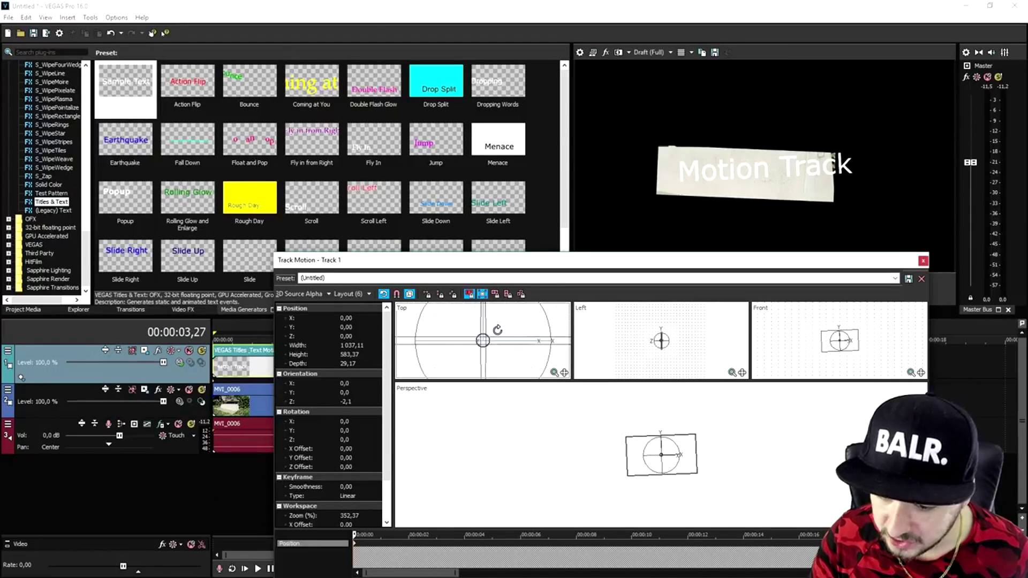
mouse_move(498, 339)
left_mouse_down()
mouse_move(493, 362)
mouse_move(483, 356)
mouse_move(507, 349)
mouse_move(500, 341)
left_mouse_up()
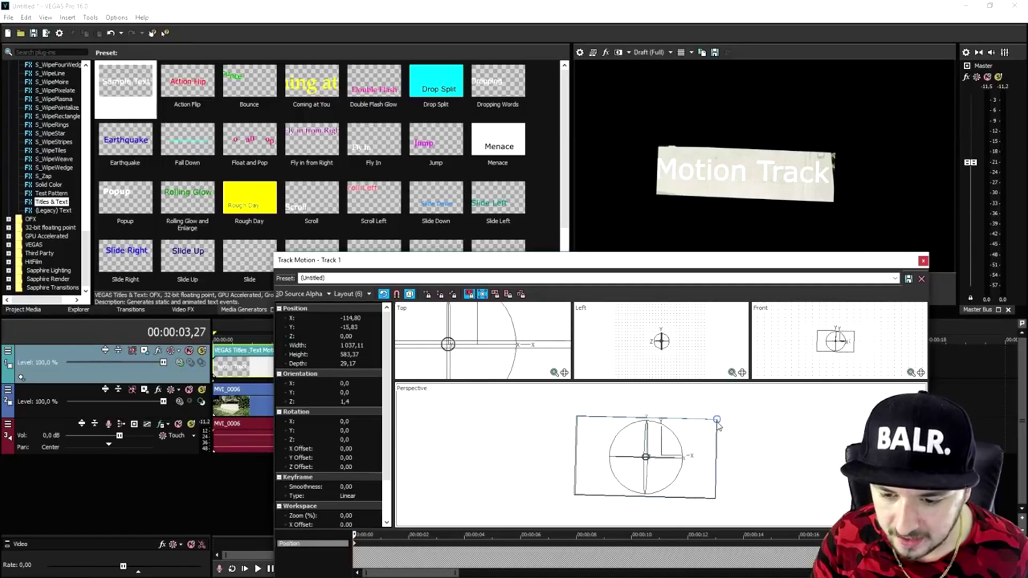
left_click_drag(719, 426, 674, 432)
scroll(673, 341, "up", 3)
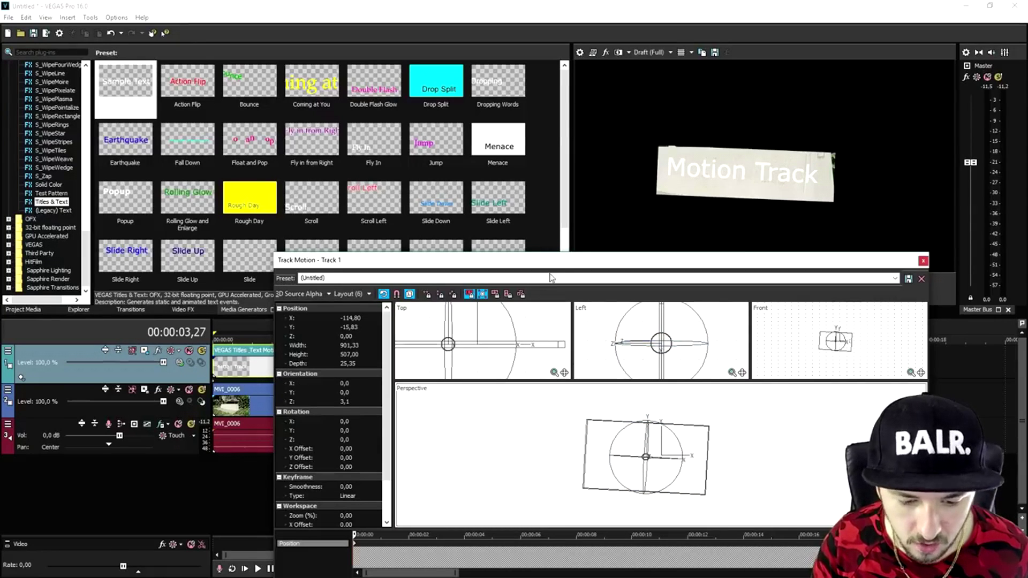
- Turn off the bench clip's mask and rotate the title to about -29,9 on its Y axis, positioned at about X -245,43, Y -11,88
left_click_drag(539, 265, 488, 431)
left_click(395, 394)
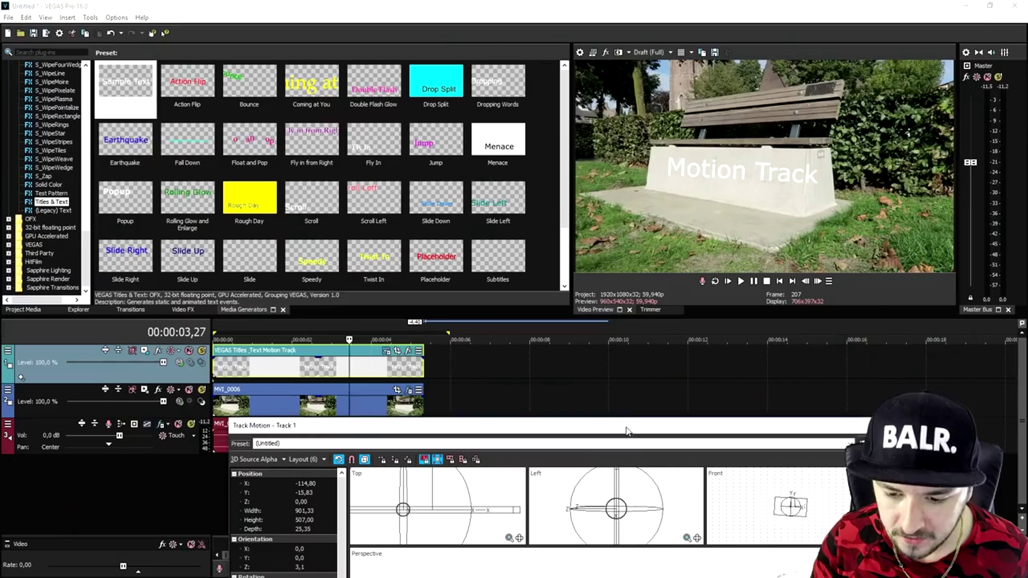
left_click_drag(625, 430, 624, 242)
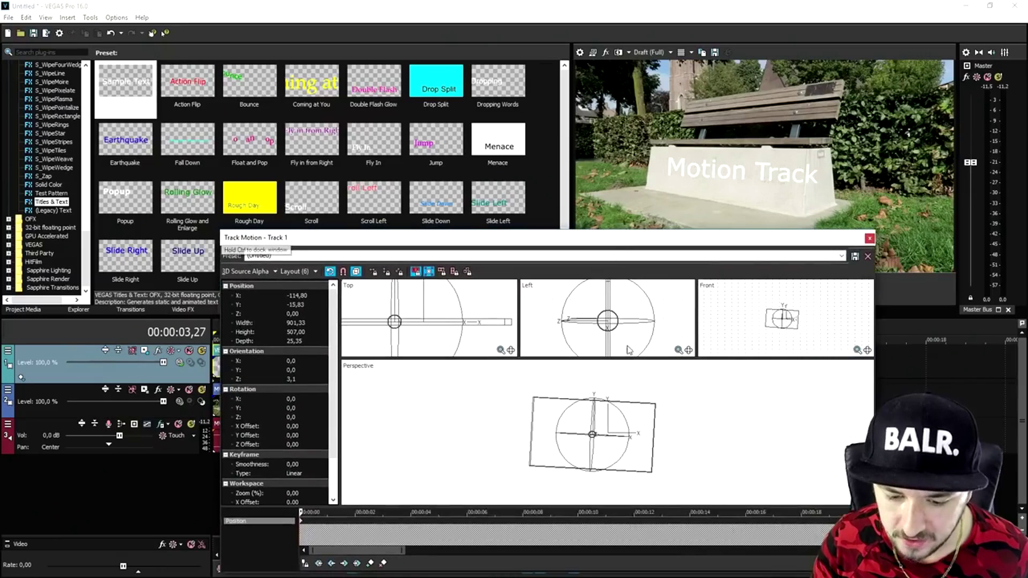
left_click_drag(622, 315, 595, 314)
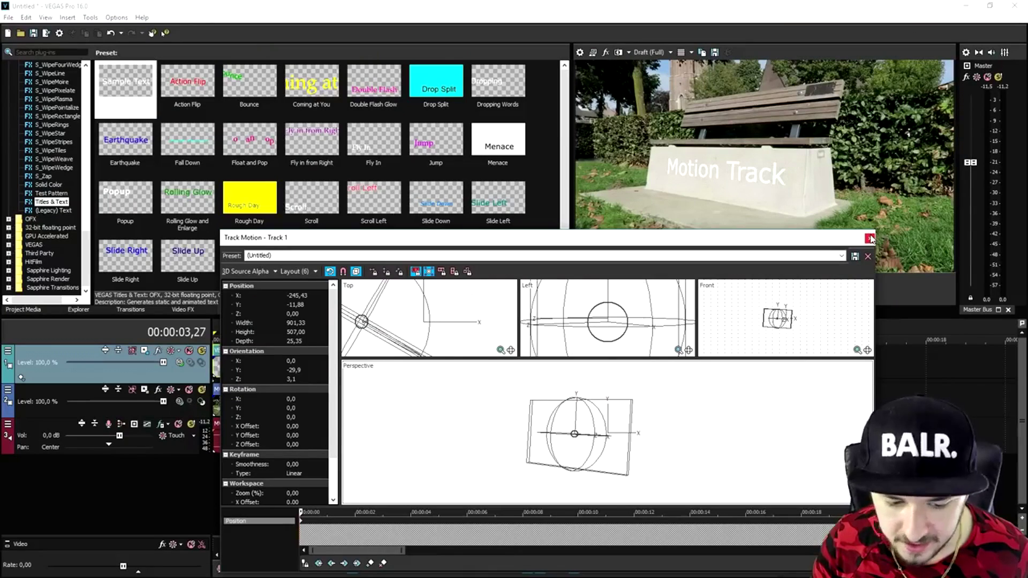
left_click(869, 240)
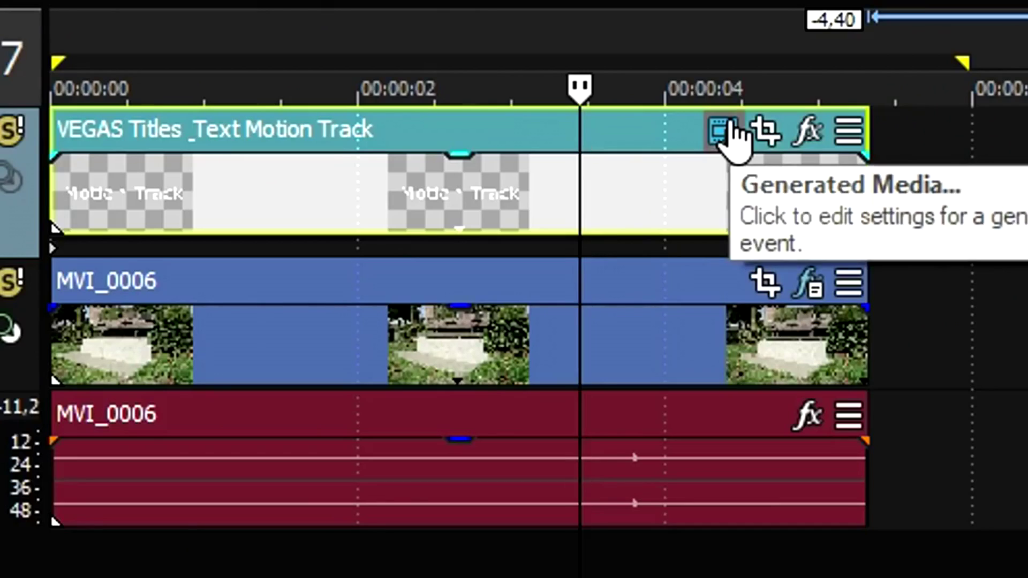
- Anchor the title at Bottom Right and enable its shadow, with X offset about 0,170, Y offset 0,200 and blur 0,667
left_click(389, 351)
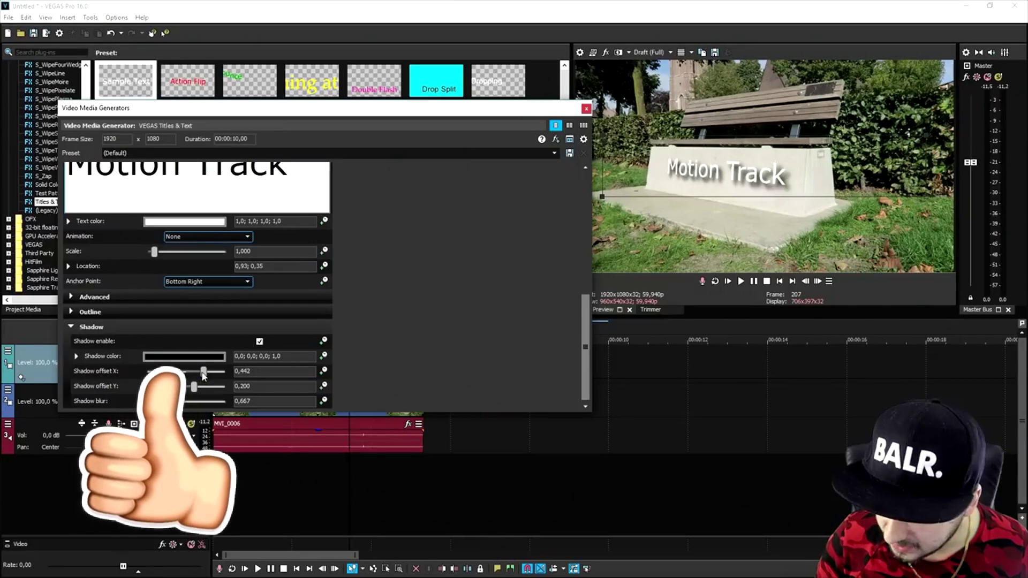
left_click_drag(204, 375, 177, 373)
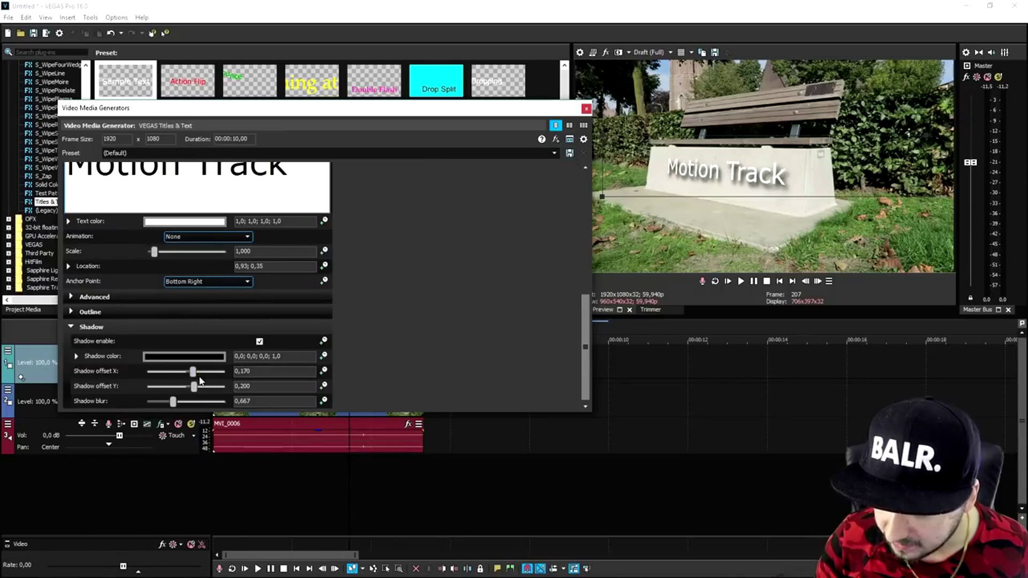
left_click(586, 110)
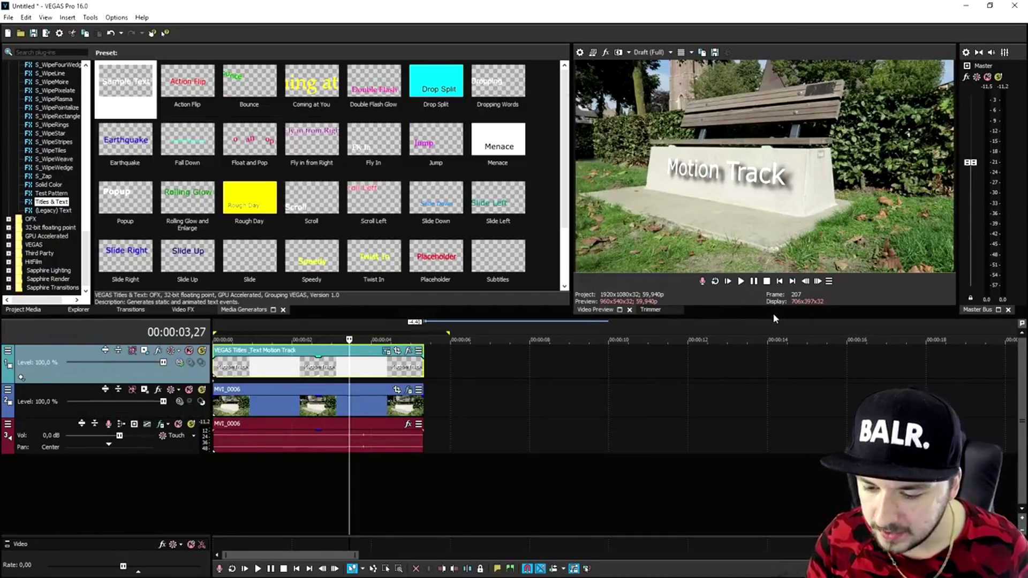
left_click(780, 282)
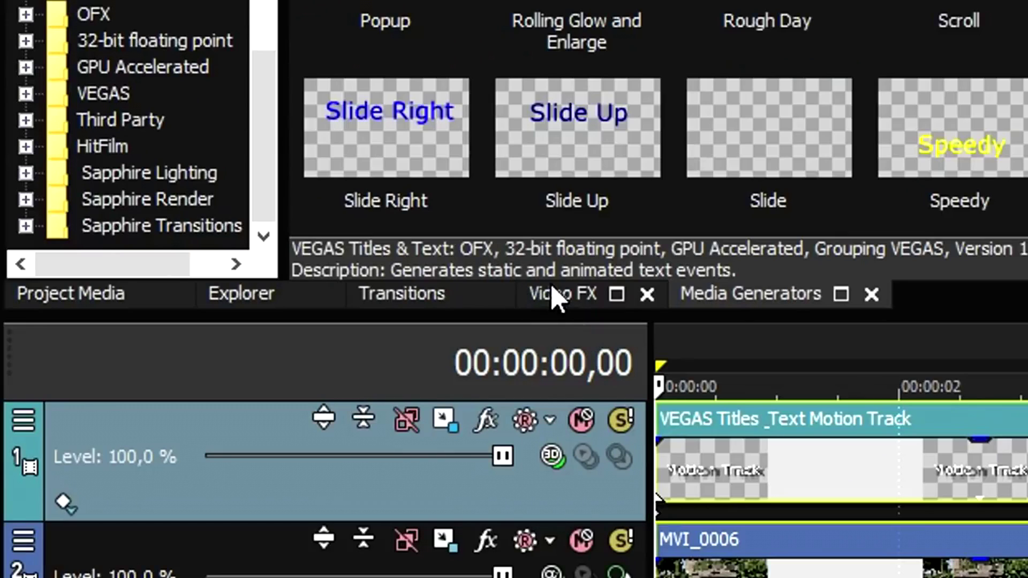
- Find the Picture In Picture effect among the video effects and apply its default preset to the Motion Track title event
left_click(557, 296)
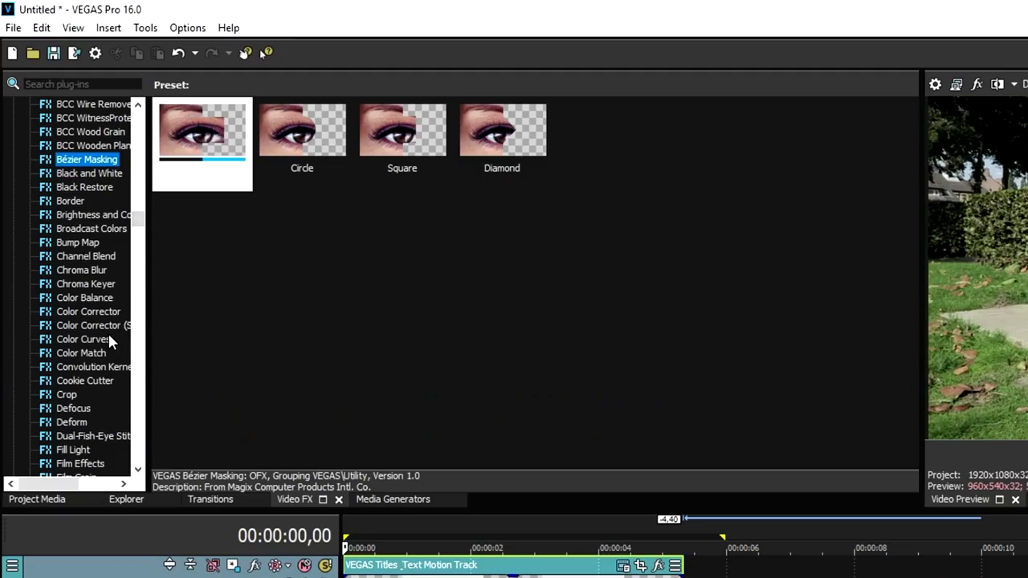
scroll(107, 324, "down", 20)
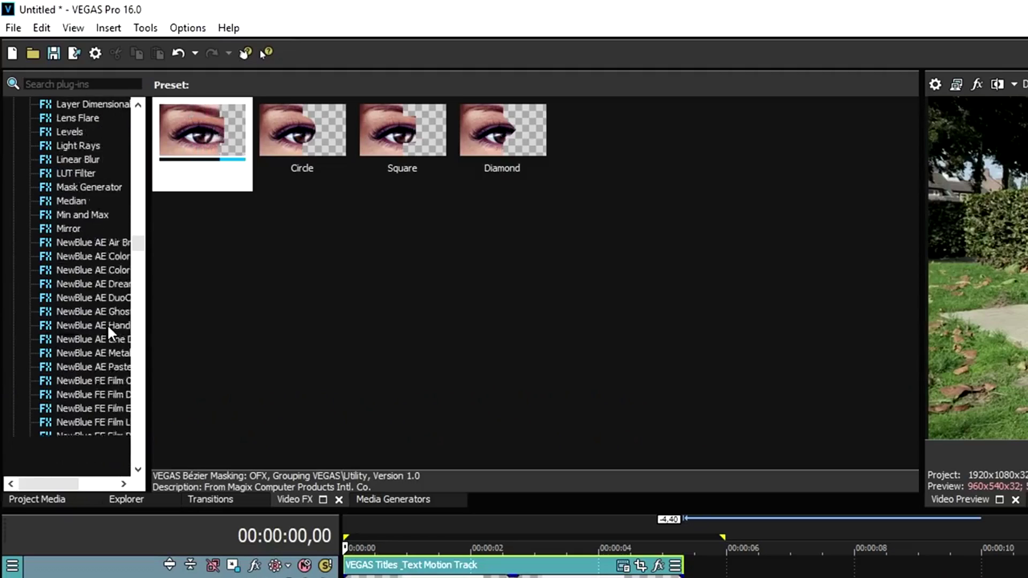
scroll(97, 332, "down", 10)
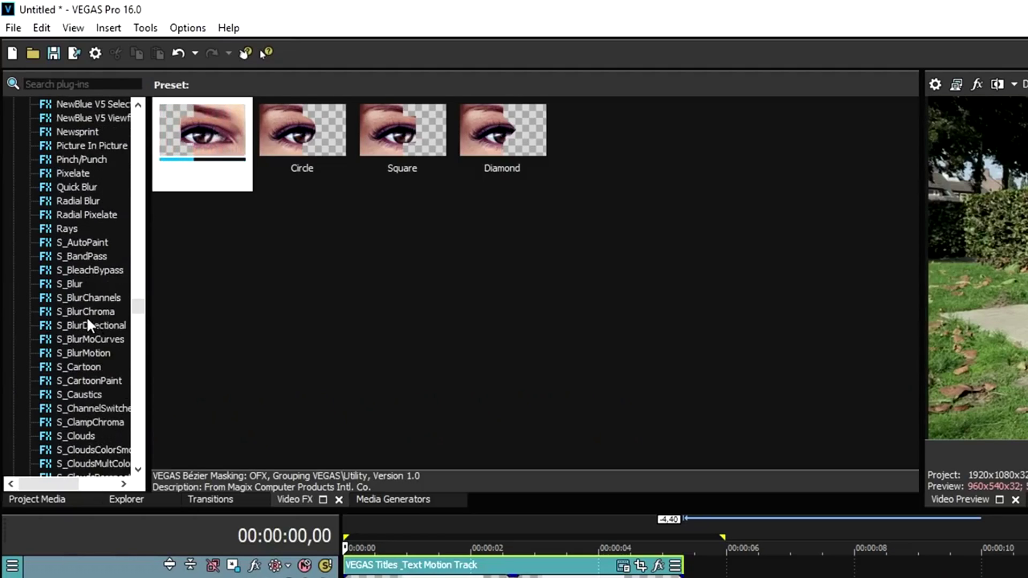
scroll(86, 316, "up", 1)
left_click(92, 187)
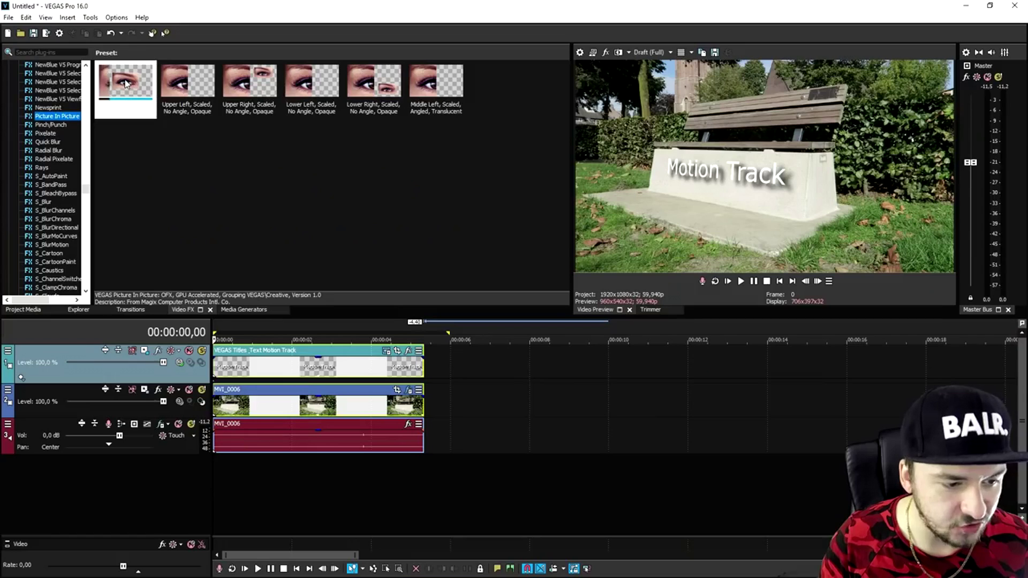
left_click(257, 368)
left_click_drag(289, 345, 291, 348)
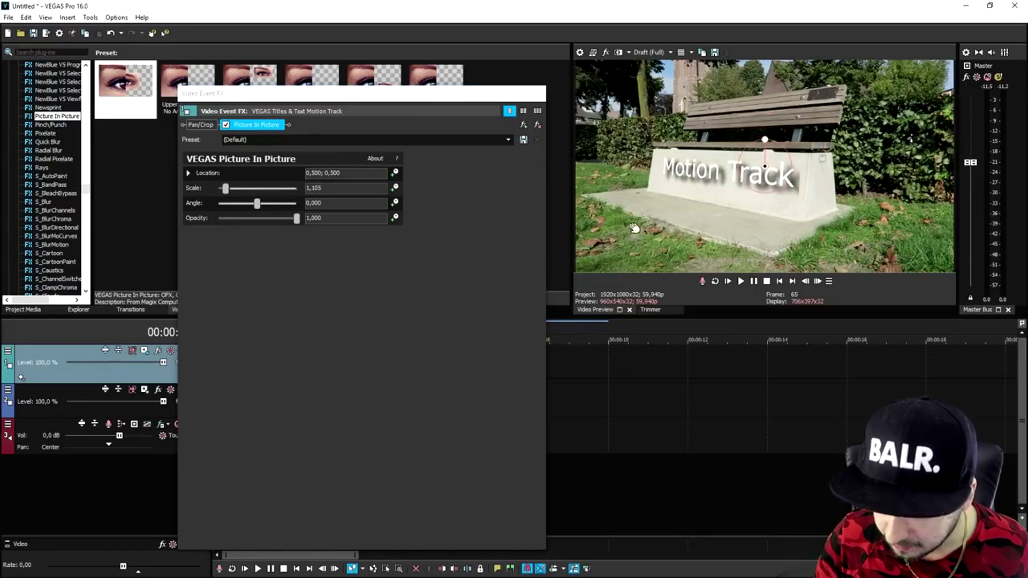
left_click(541, 94)
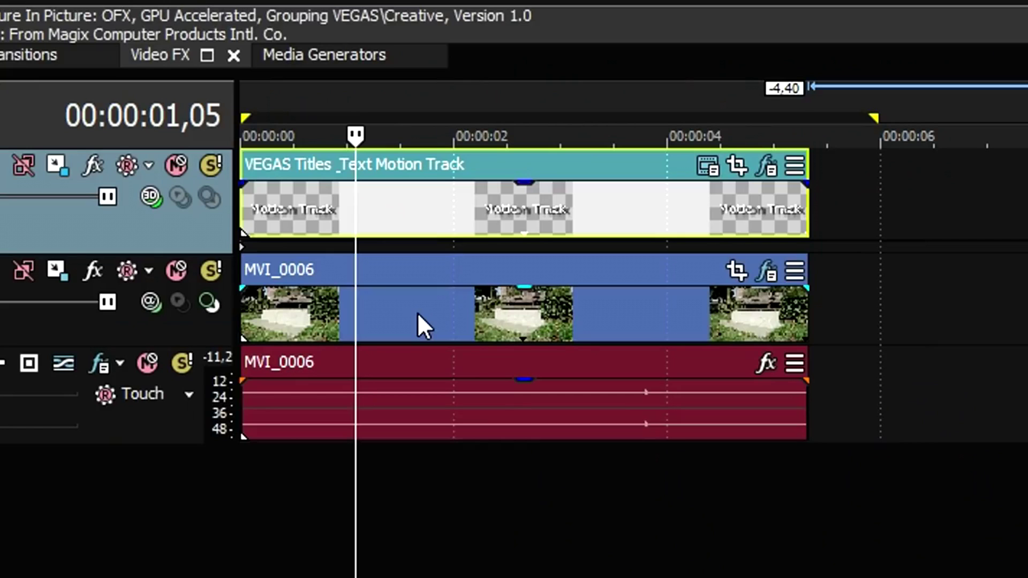
- Select the MVI_0006 bench clip together with the title event and run the Copy Motion Track to PiP script
left_click(279, 406, "ctrl")
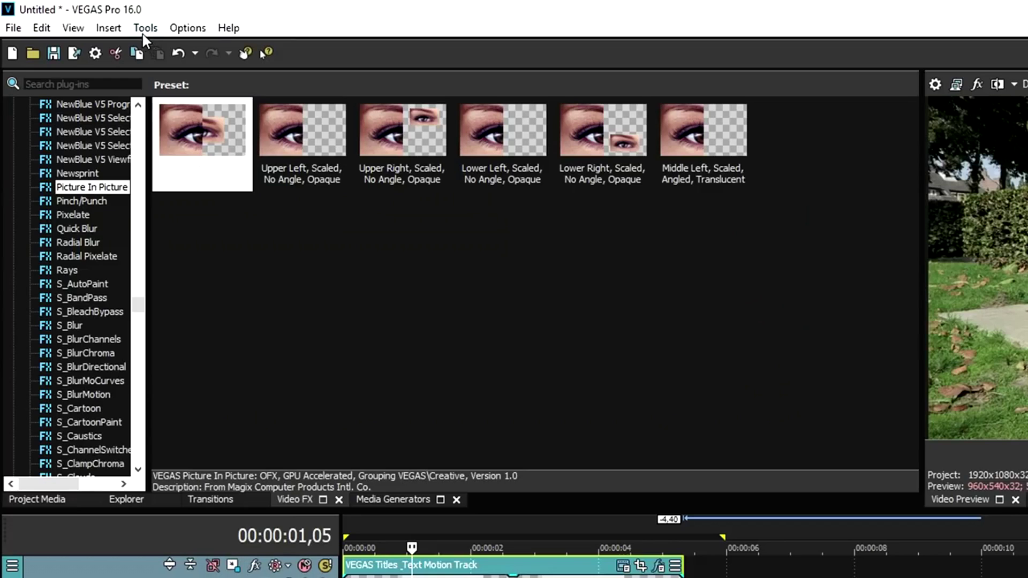
left_click(142, 33)
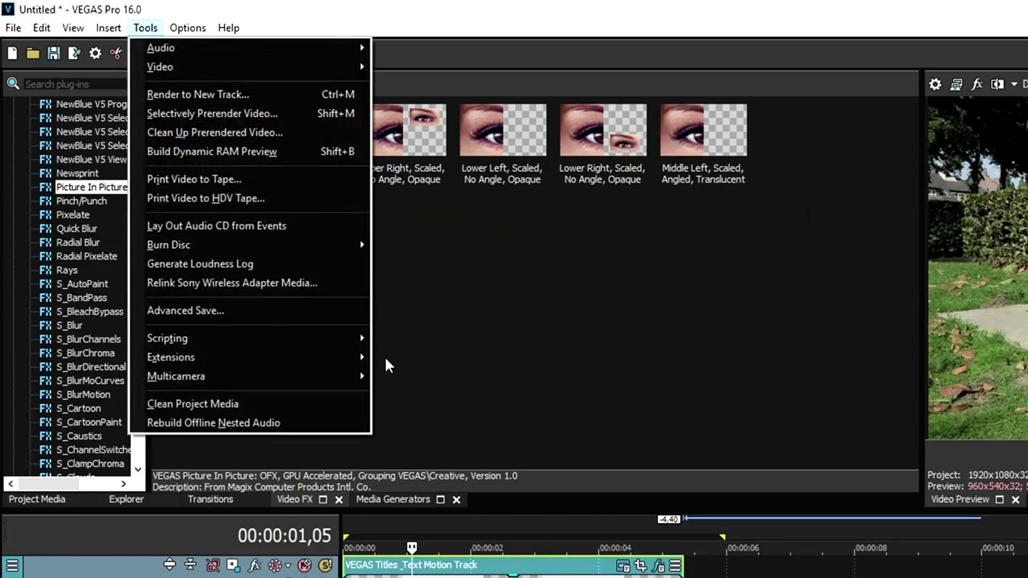
mouse_move(338, 344)
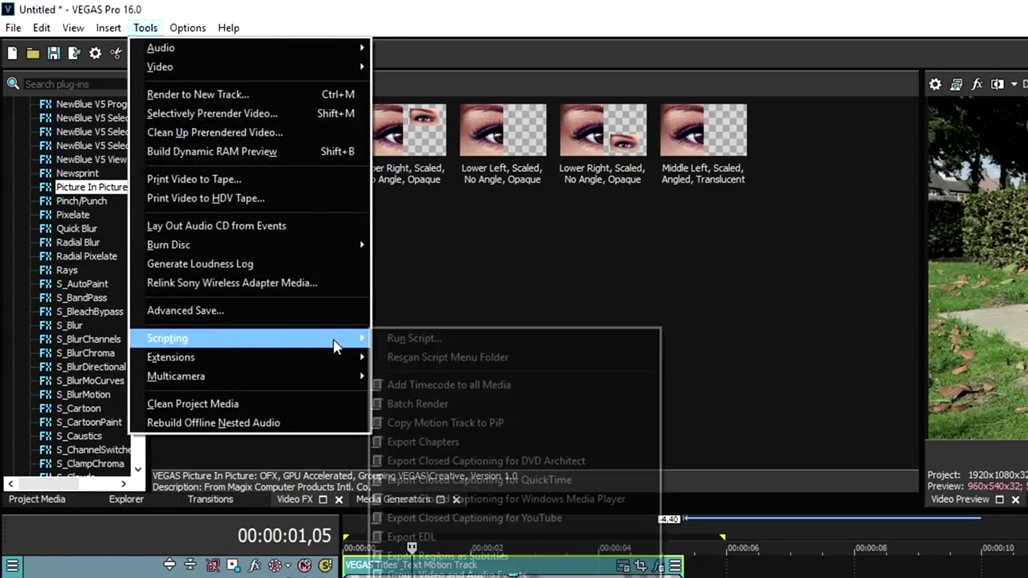
left_click(510, 425)
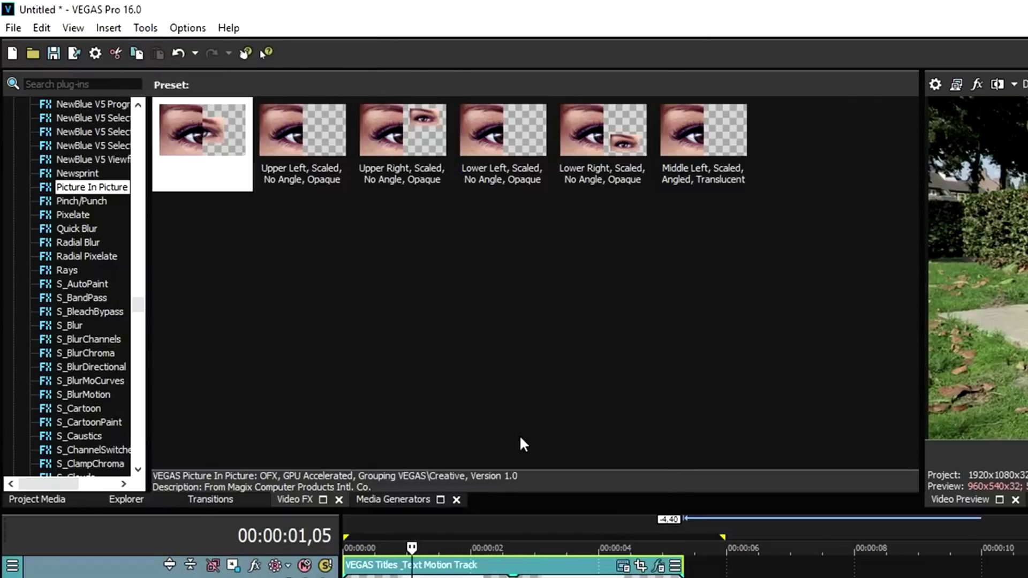
- Play the project from the start to check the tracked title, and select the title event at 00:00:01,23
left_click(779, 282)
key("space")
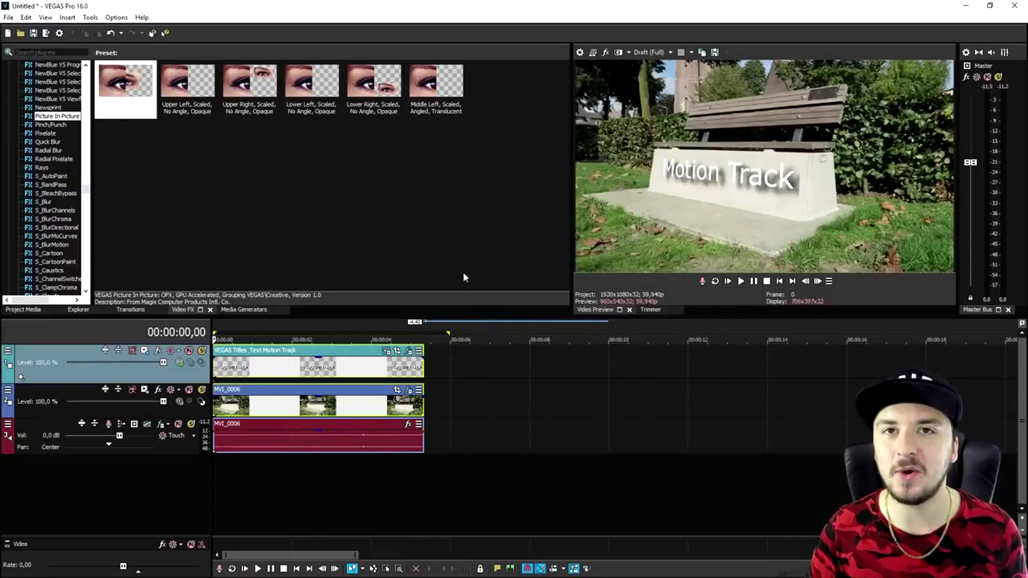
left_click(267, 366)
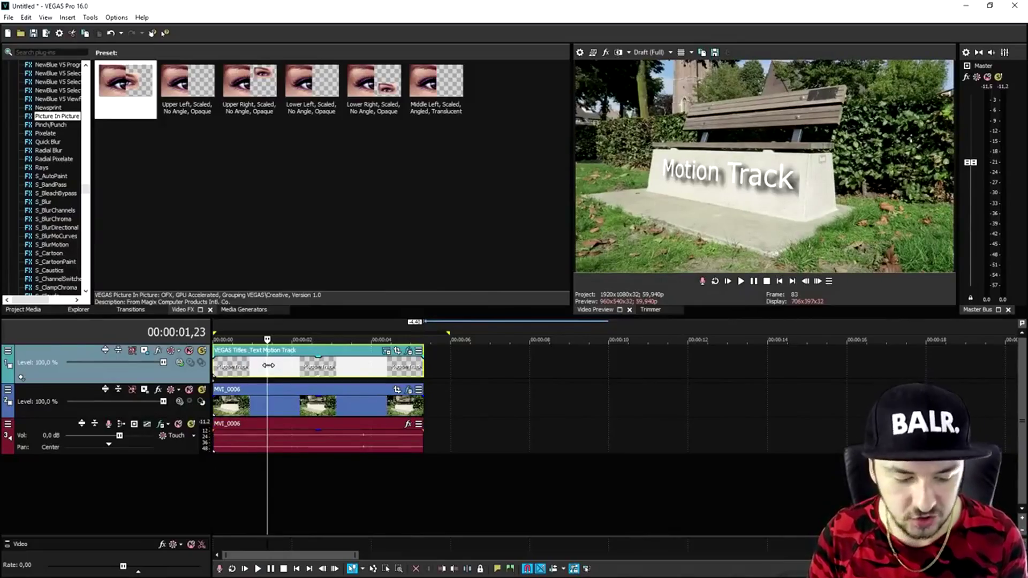